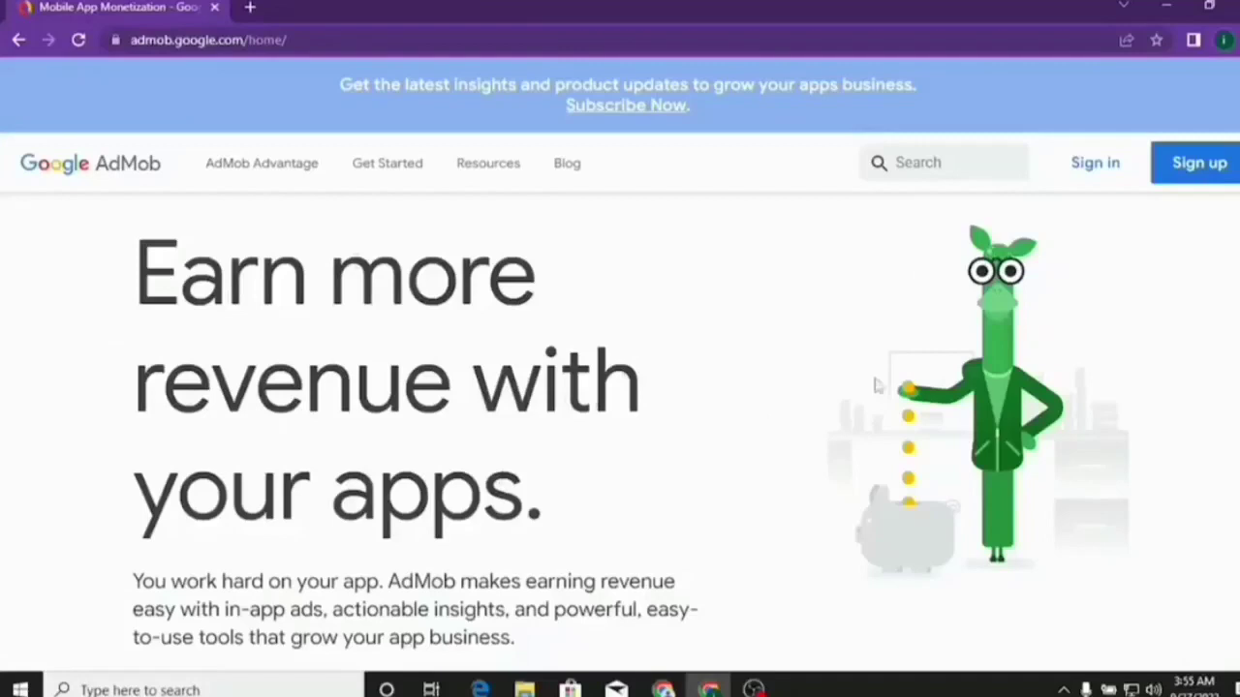
# - Start the AdMob sign-up and verify the Google account by entering the account password
pyautogui.click(1191, 180)
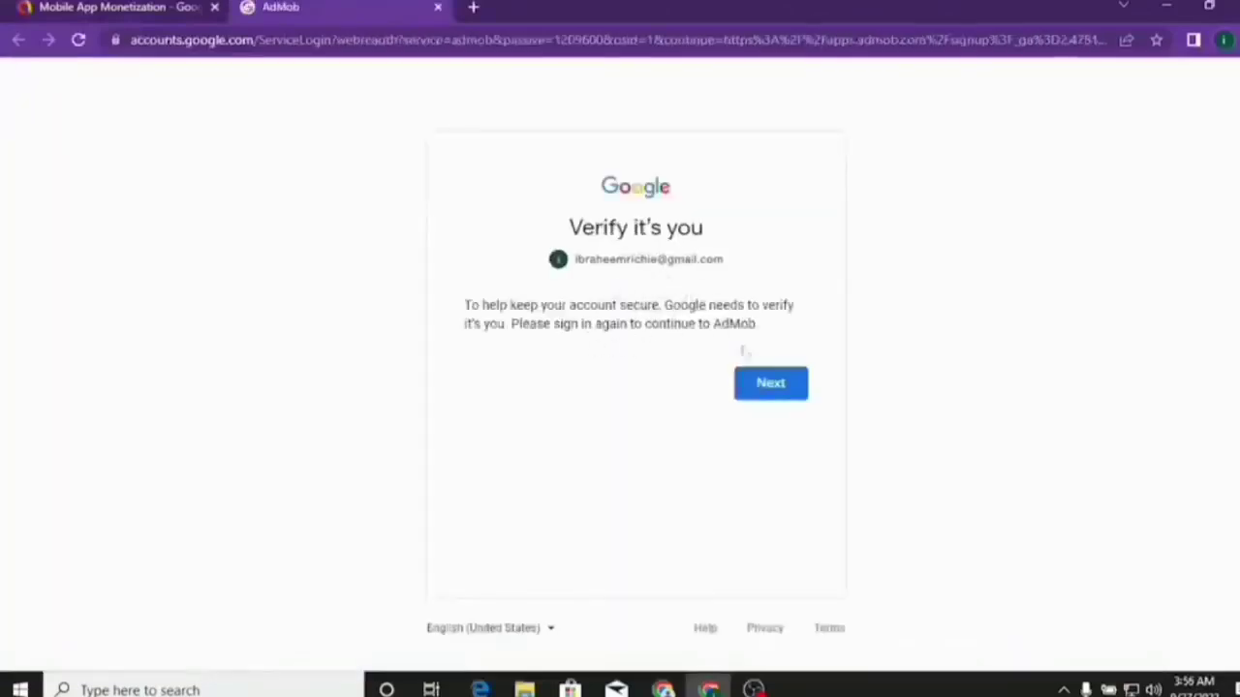
pyautogui.click(762, 395)
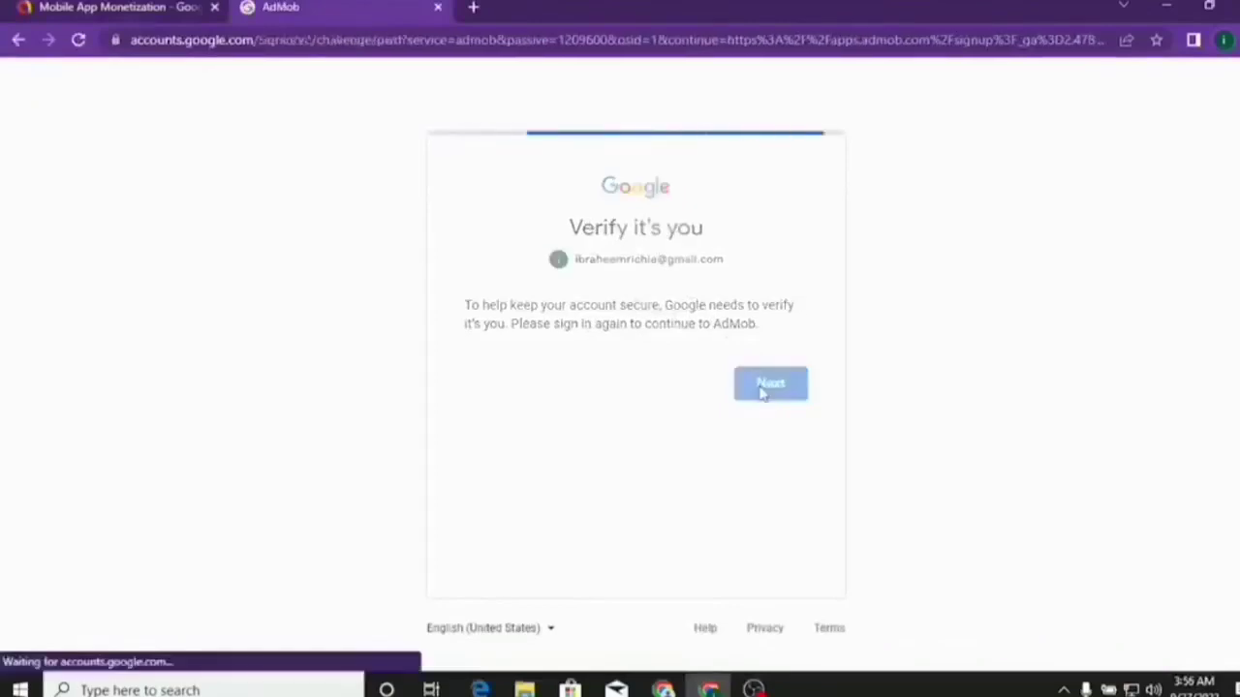
pyautogui.write('••••••••••••')
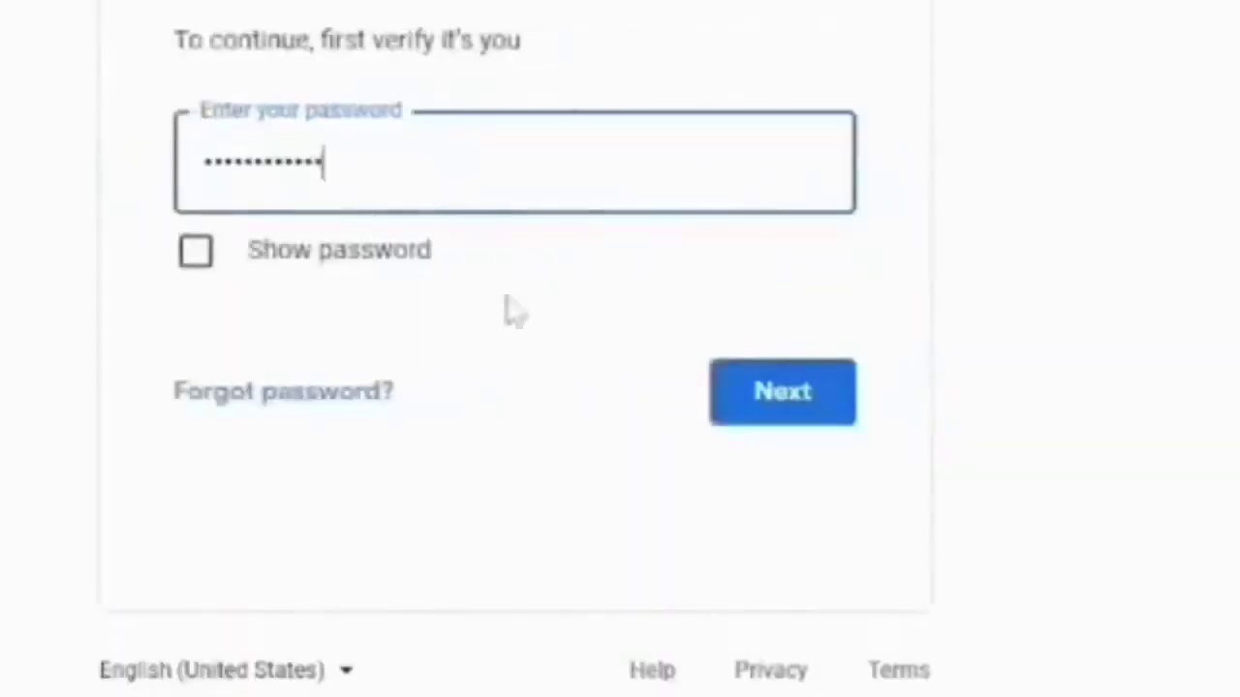
pyautogui.click(755, 395)
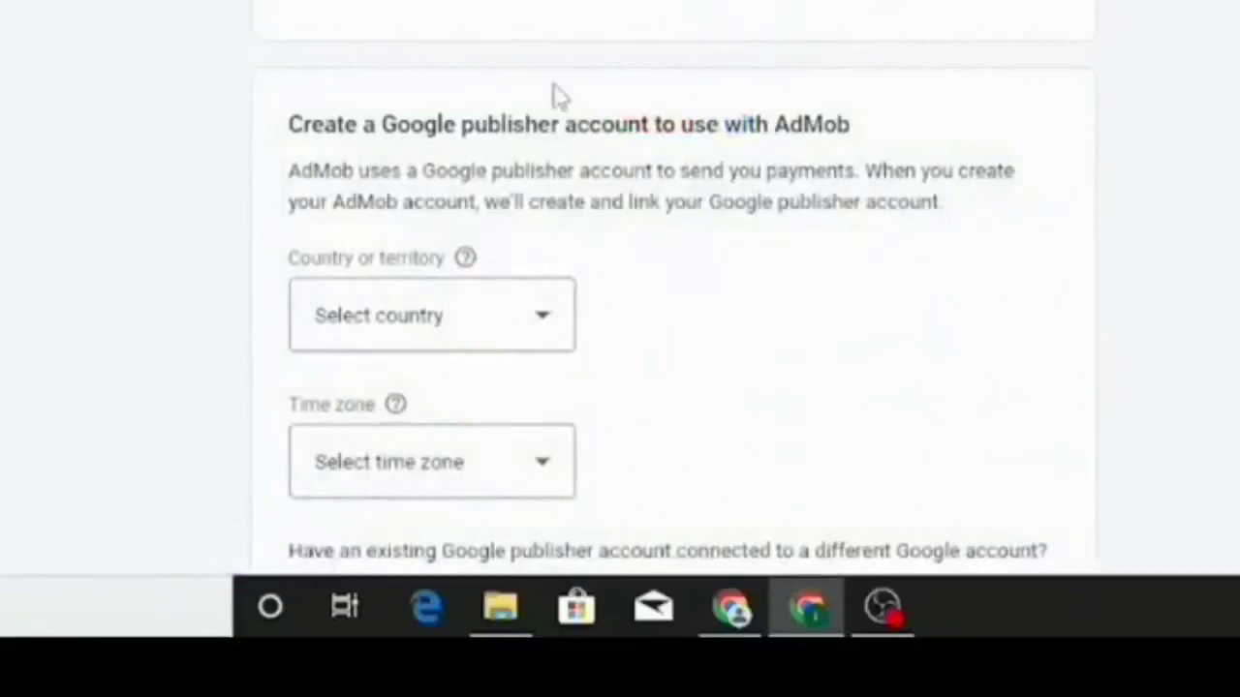
# - Set the publisher account's country or territory to Nigeria
pyautogui.scroll(-3, 559, 96)
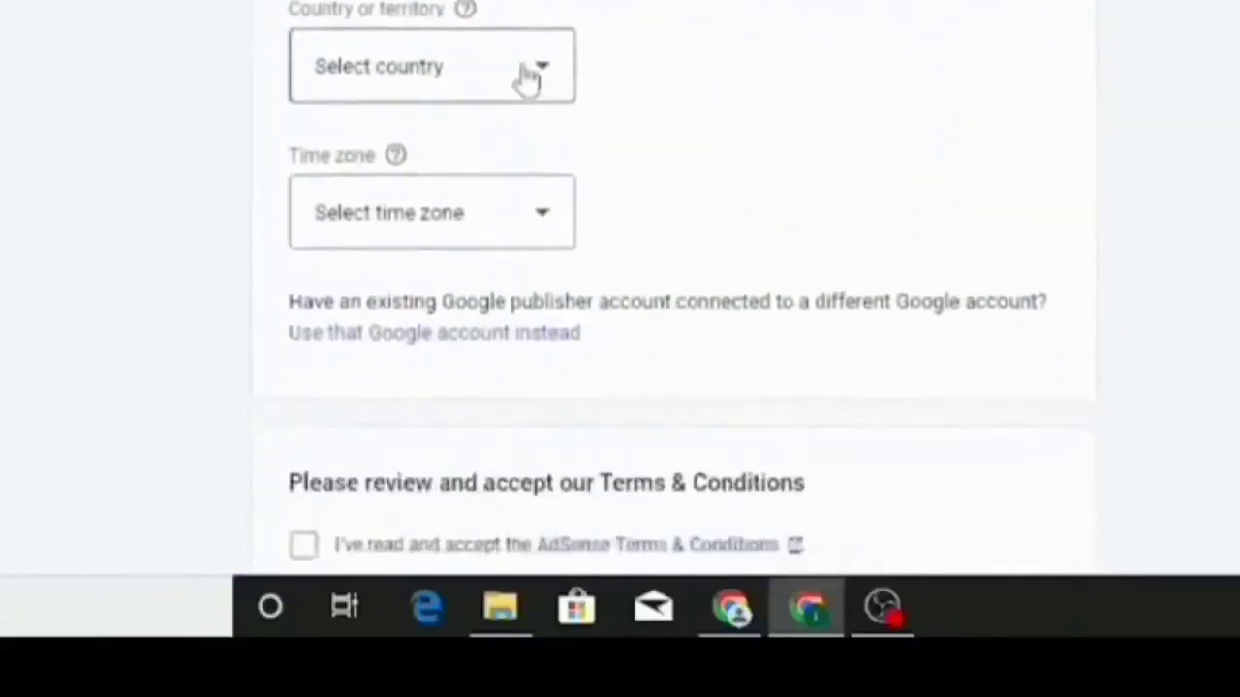
pyautogui.click(526, 78)
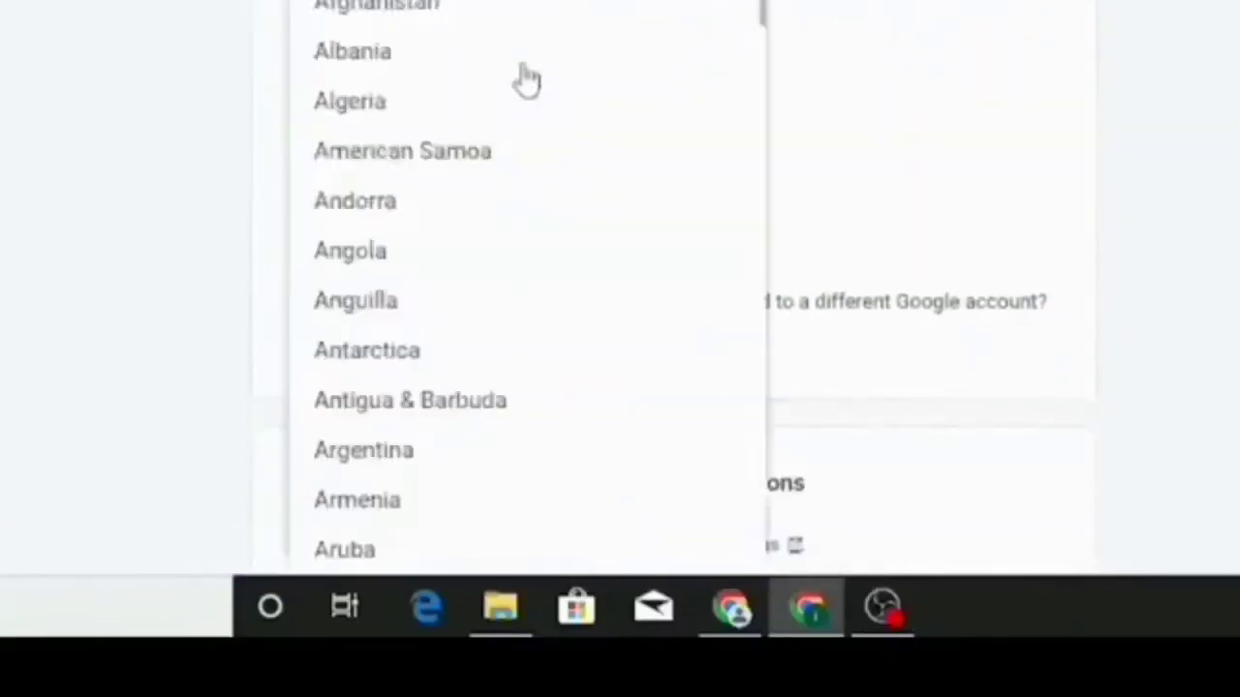
pyautogui.scroll(-20, 692, 67)
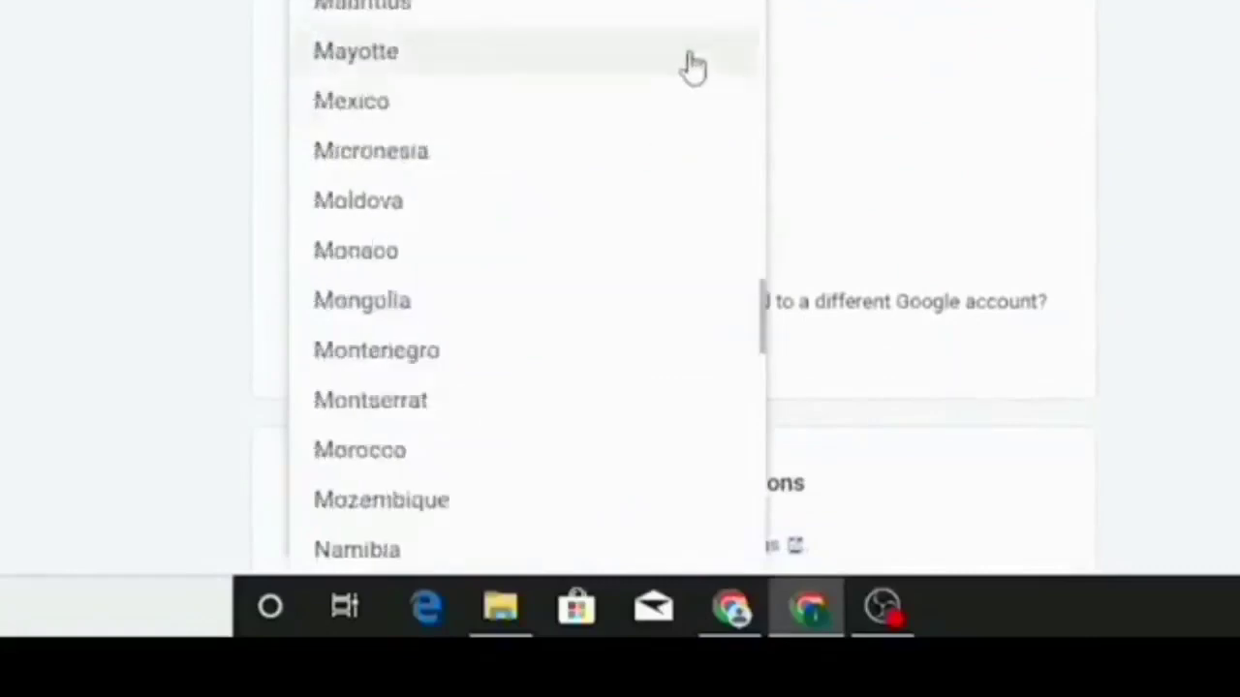
pyautogui.scroll(-2, 692, 67)
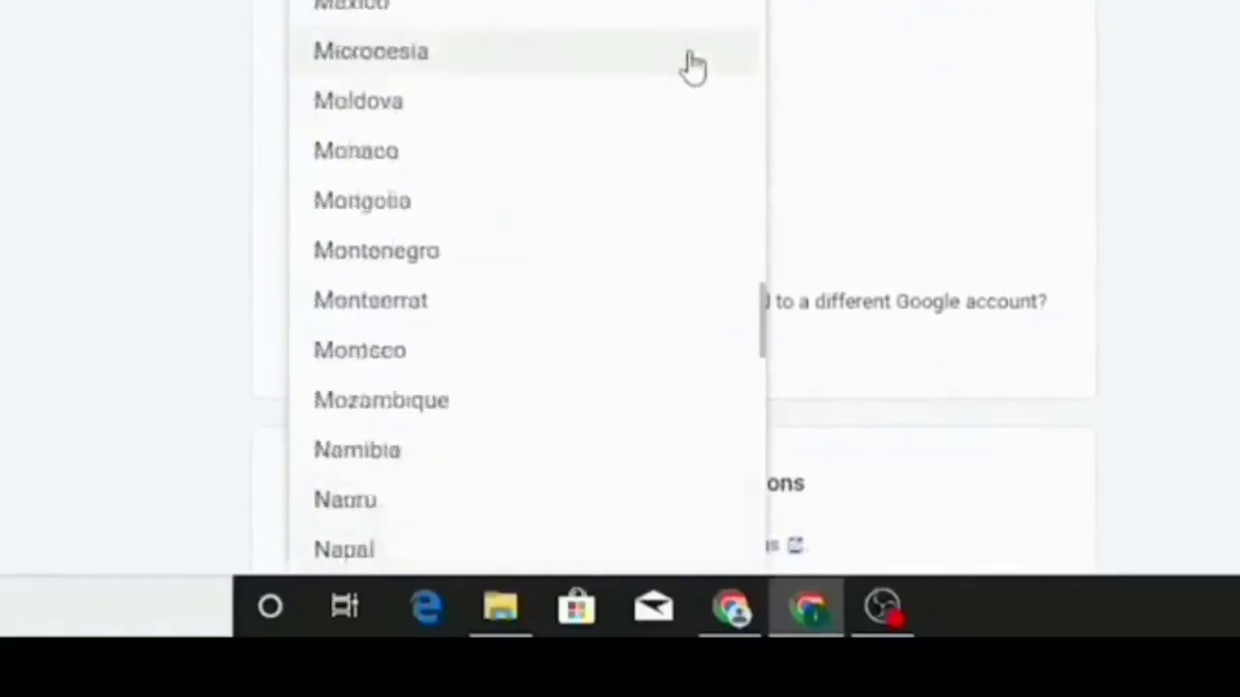
pyautogui.scroll(-1, 693, 67)
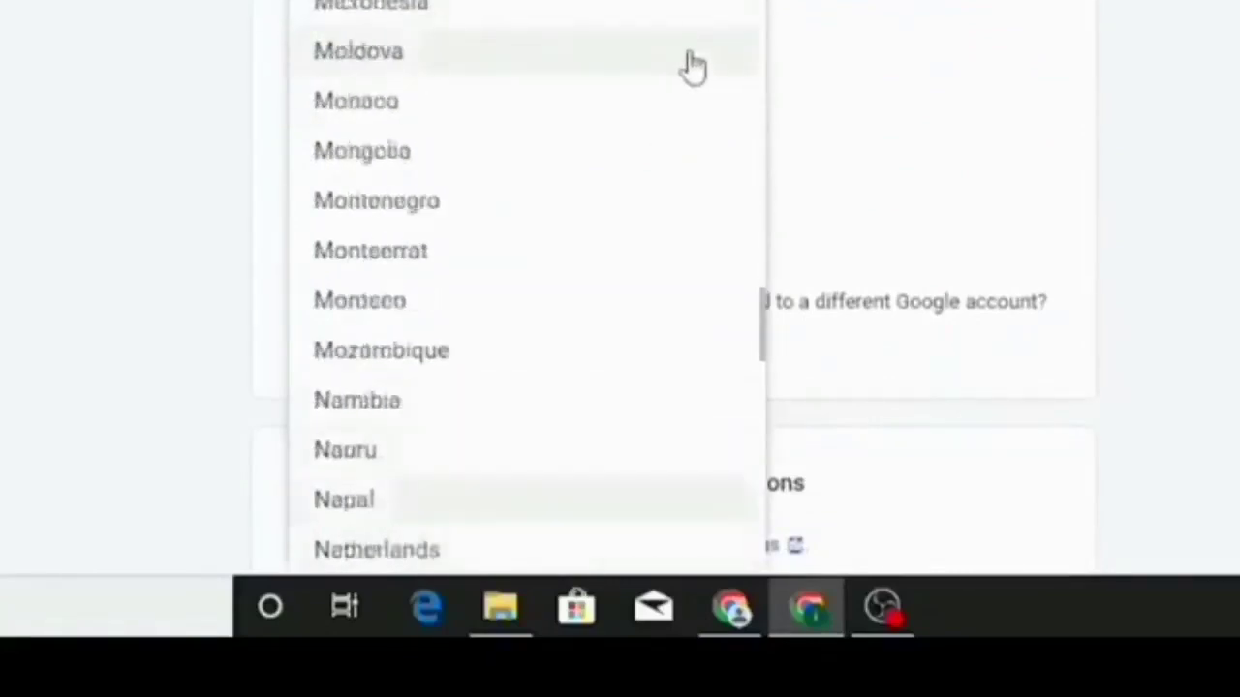
pyautogui.scroll(-1, 693, 67)
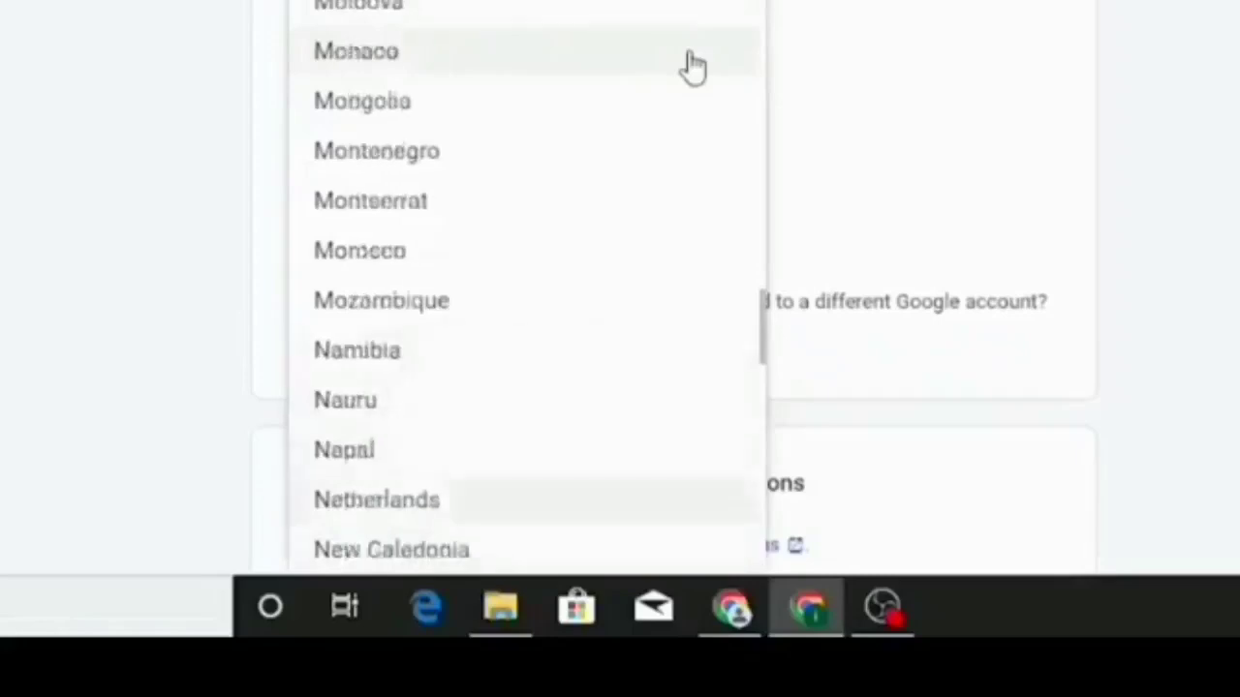
pyautogui.scroll(-1, 694, 66)
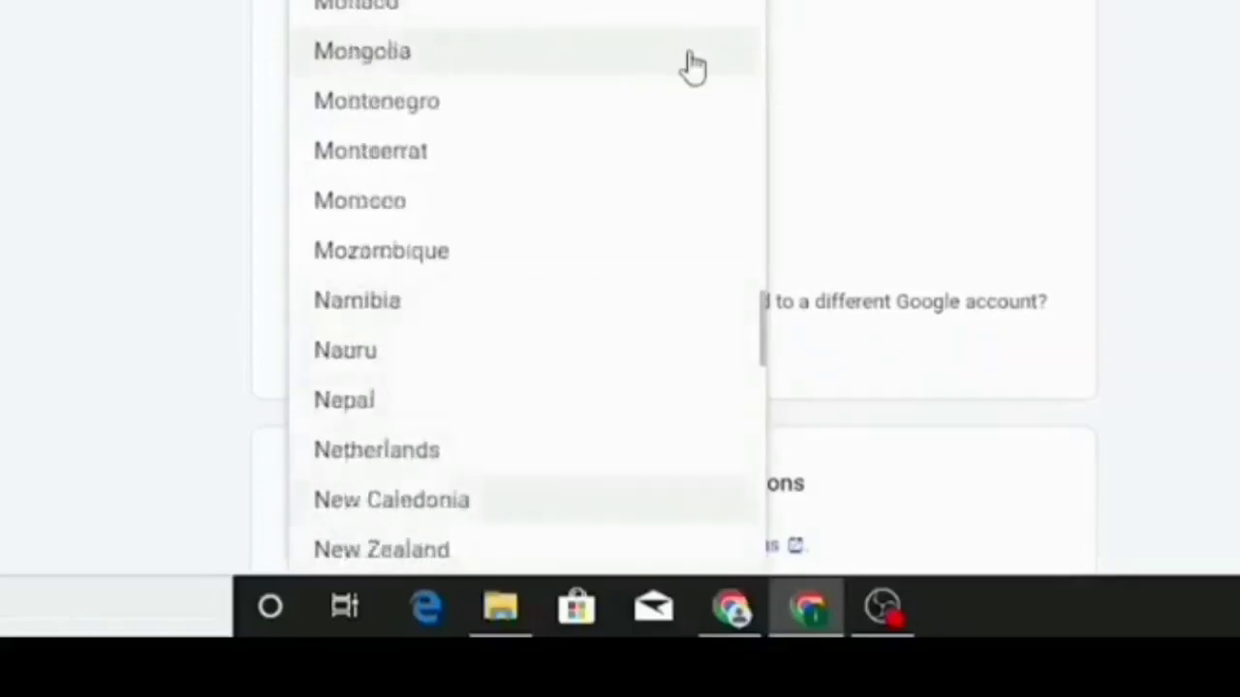
pyautogui.scroll(-1, 693, 67)
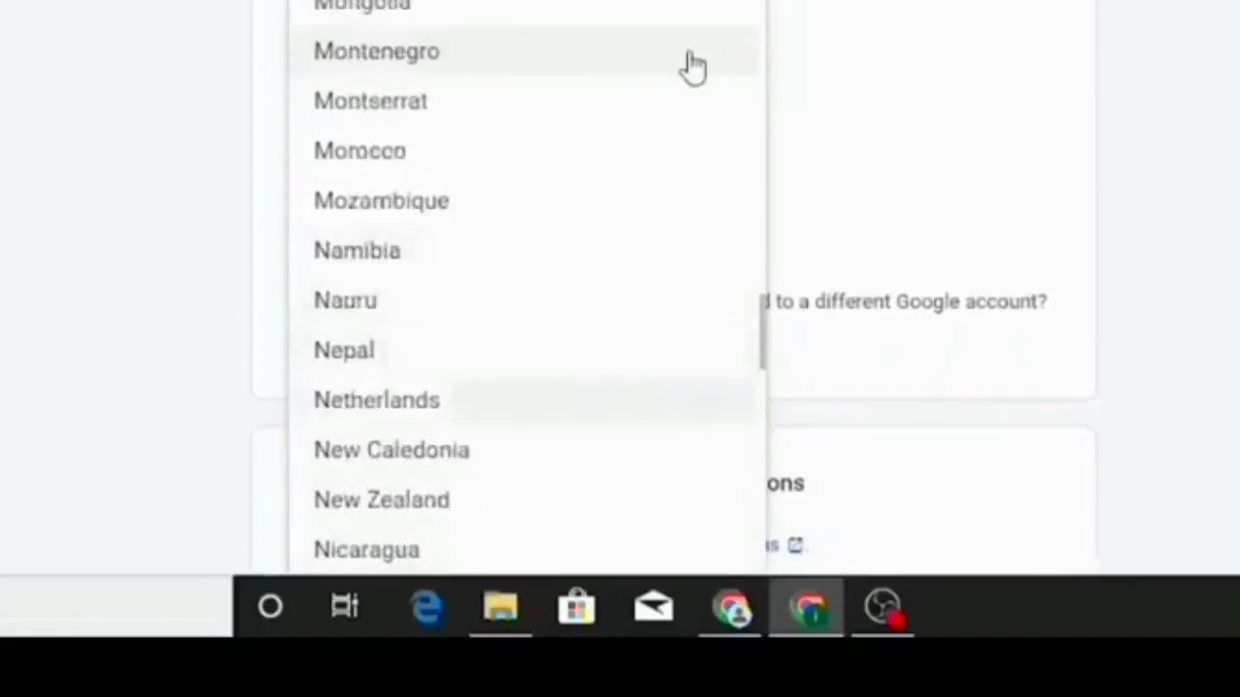
pyautogui.scroll(-1, 694, 67)
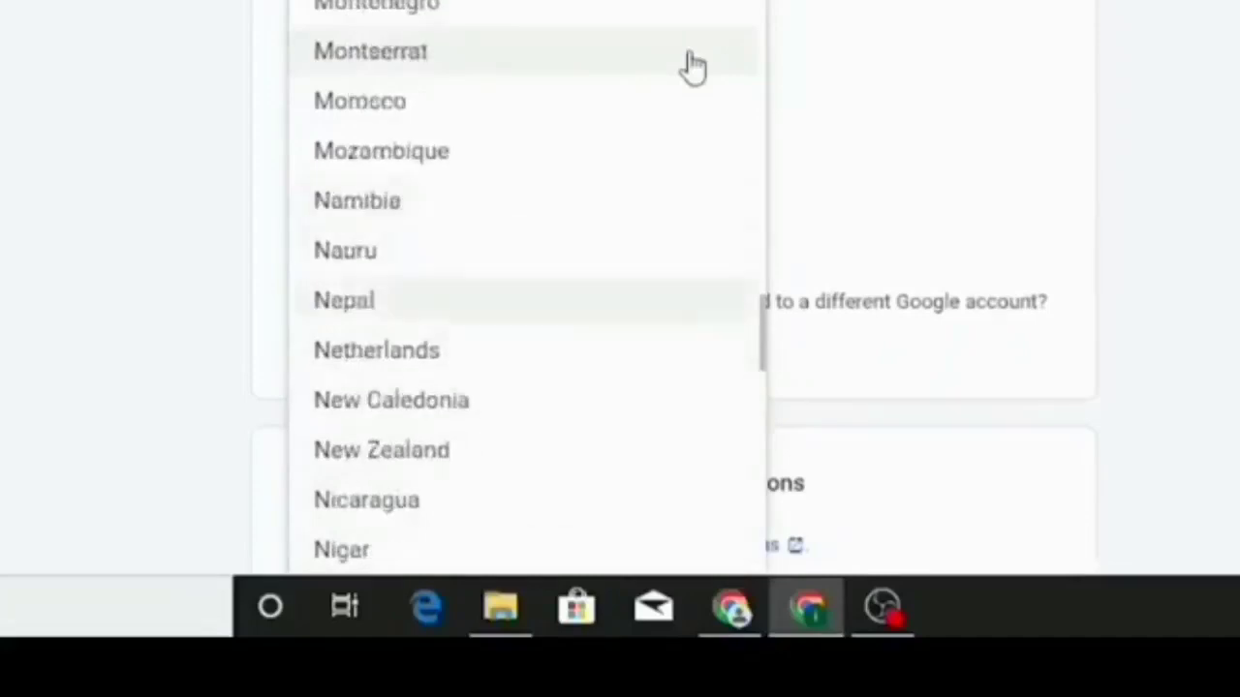
pyautogui.scroll(-1, 693, 67)
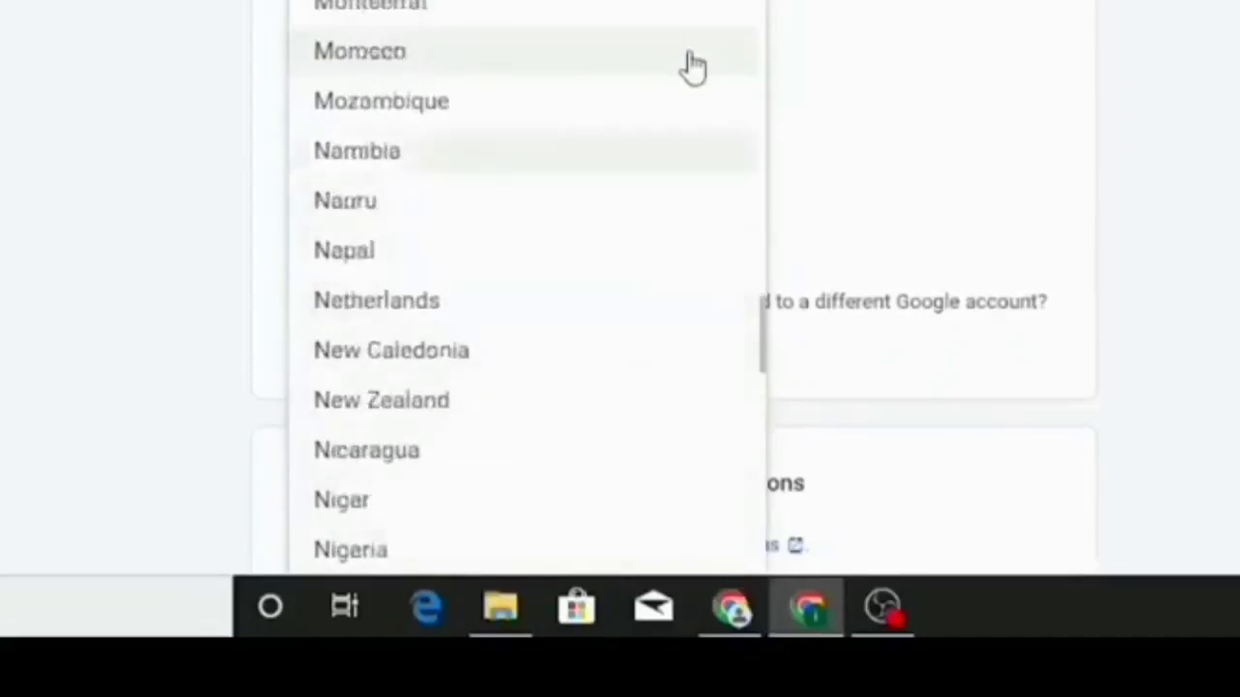
pyautogui.click(359, 550)
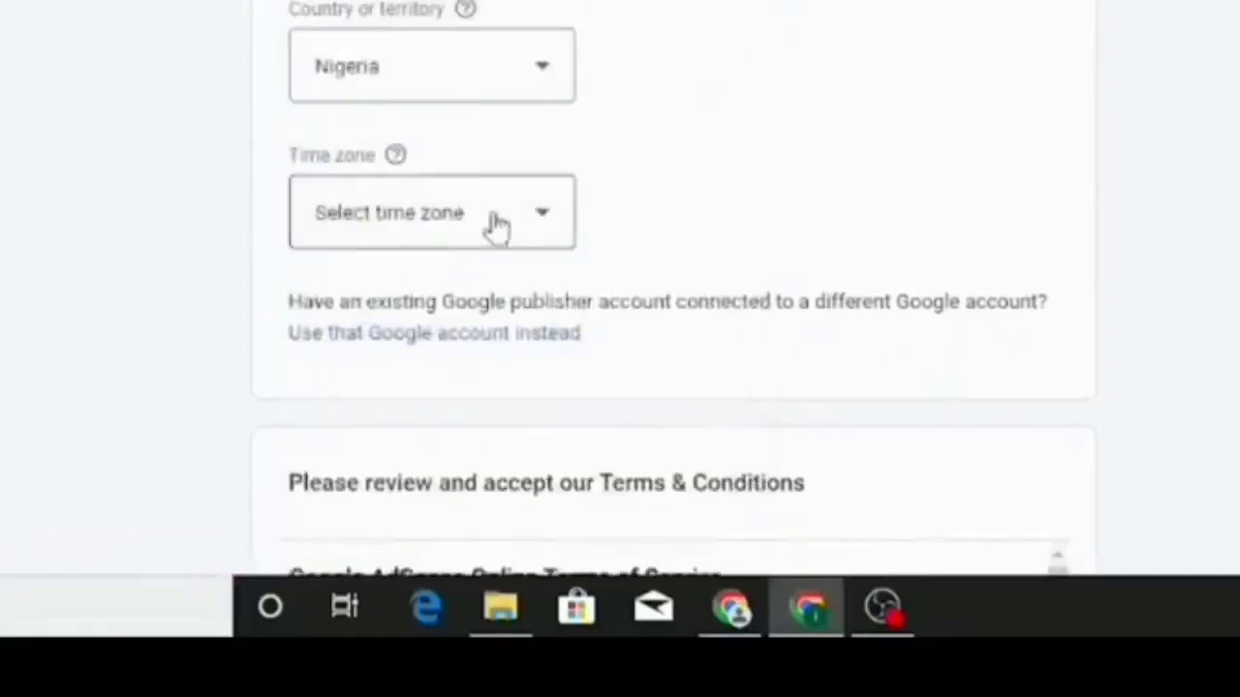
# - Set the publisher account's time zone to (UTC+01:00) Lagos
pyautogui.click(533, 222)
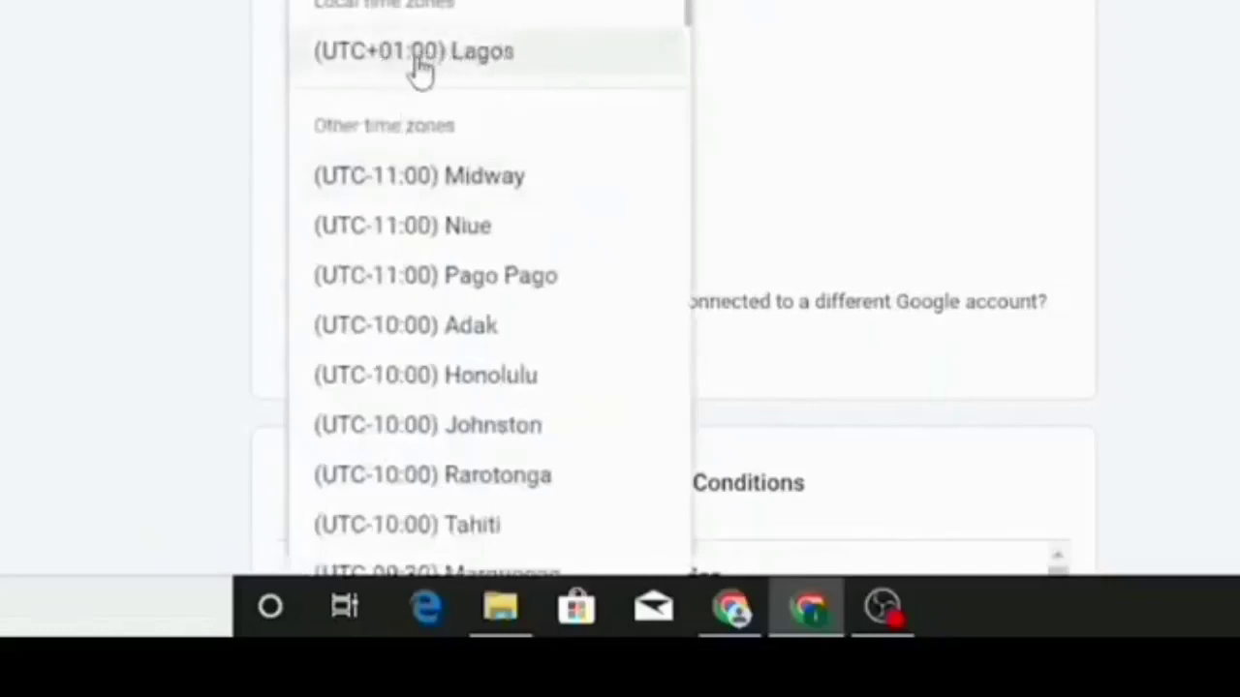
pyautogui.click(489, 68)
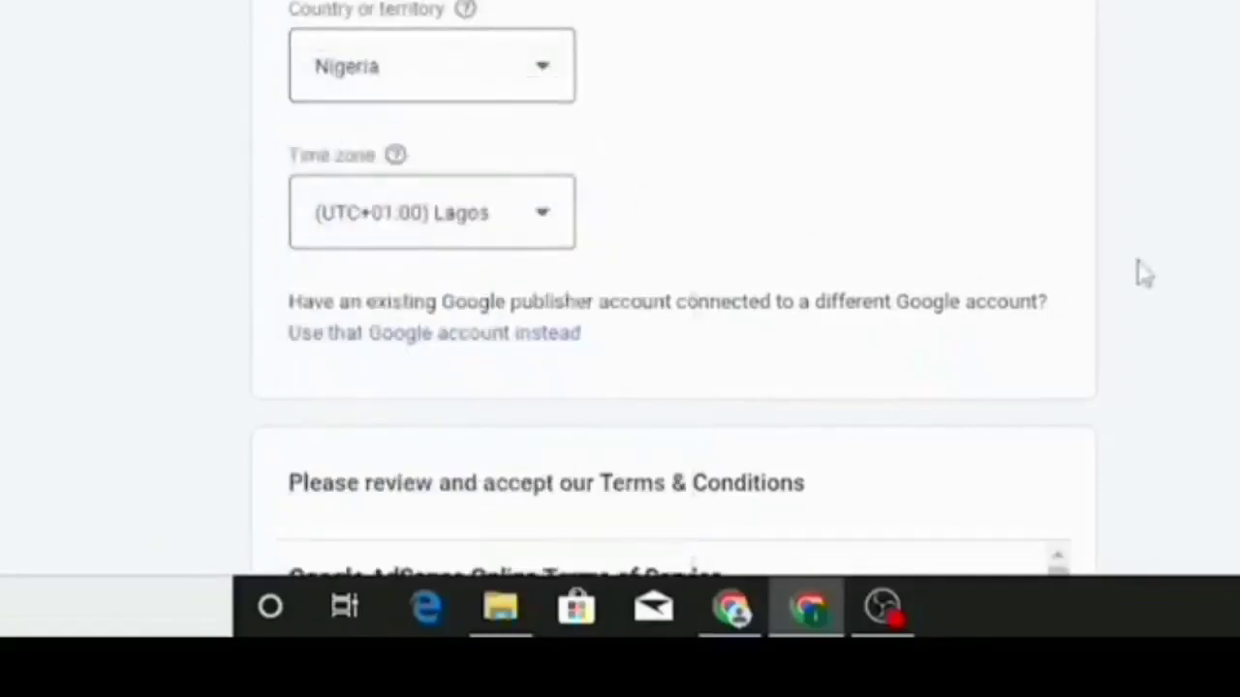
# - Accept the AdSense Terms & Conditions and create the AdMob account
pyautogui.scroll(-5, 1143, 275)
pyautogui.scroll(-3, 1142, 274)
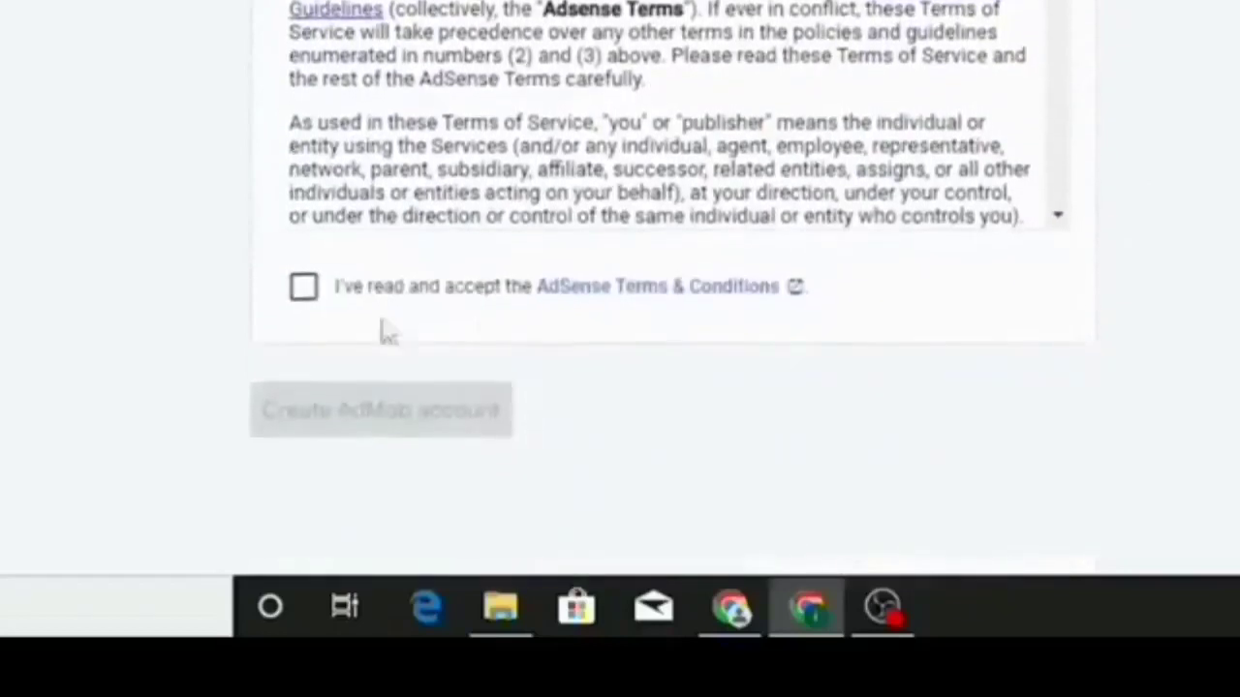
pyautogui.click(306, 291)
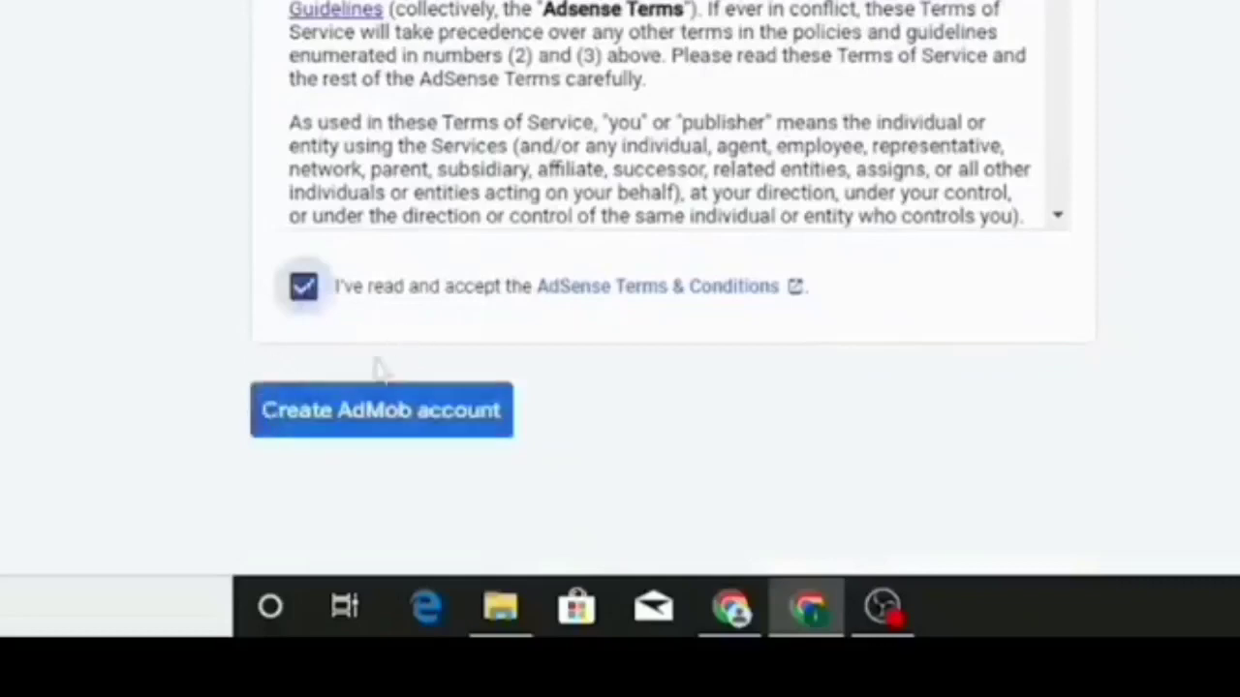
pyautogui.click(354, 426)
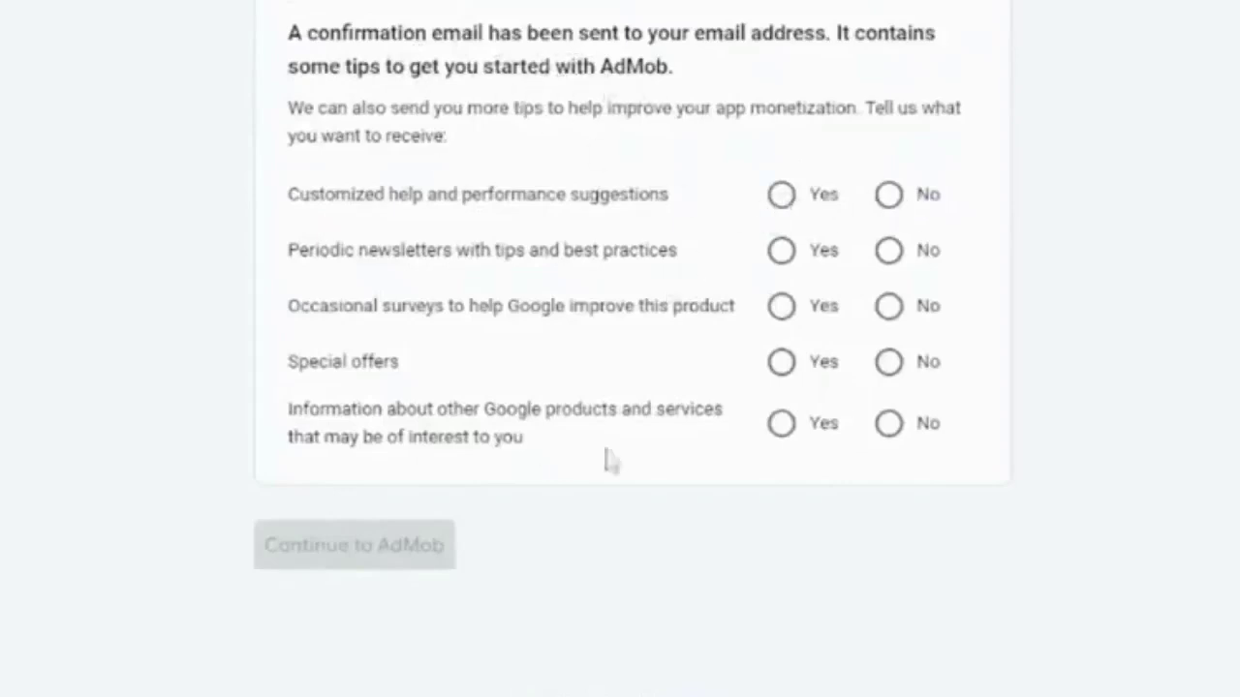
# - Opt in to customized help, occasional surveys and special offers, decline newsletters and other Google product information, and continue to AdMob
pyautogui.click(782, 197)
pyautogui.click(887, 254)
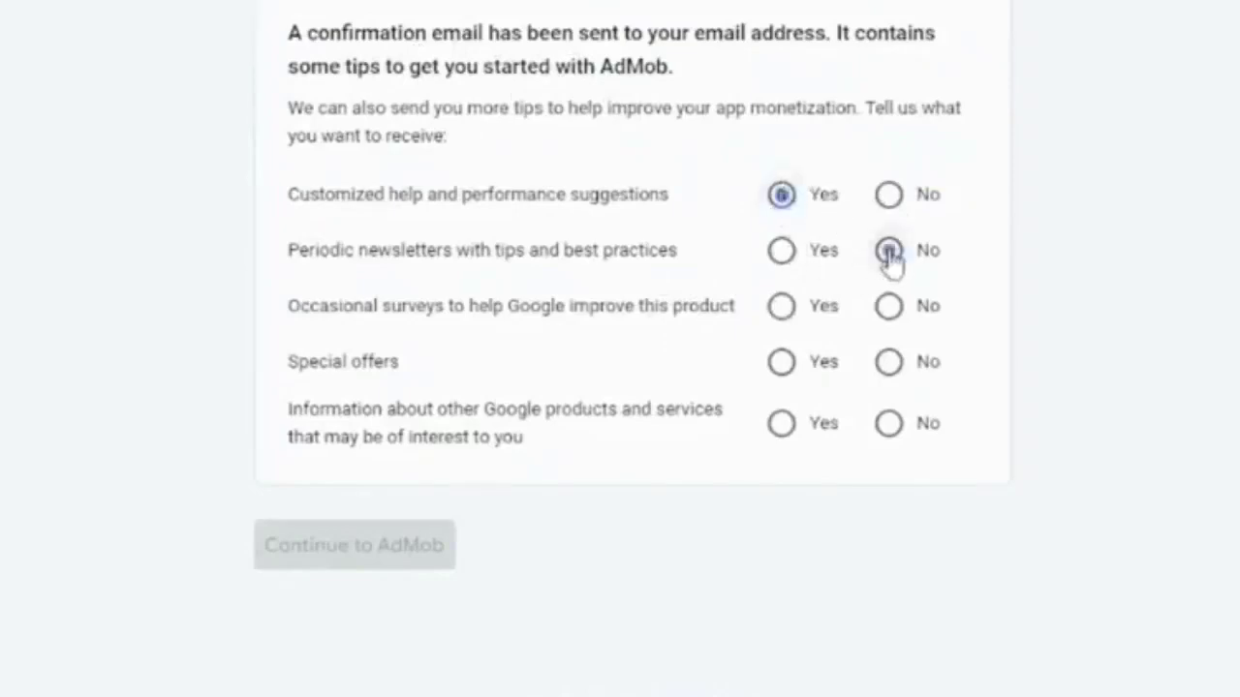
pyautogui.click(781, 308)
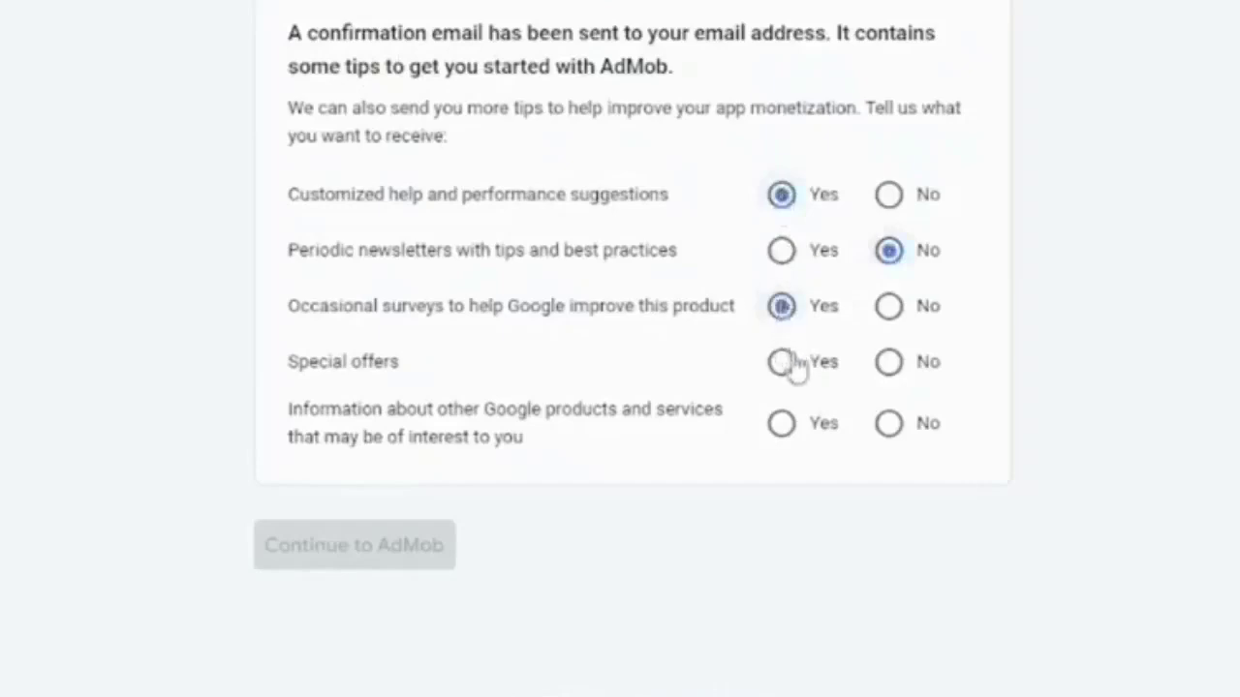
pyautogui.click(782, 364)
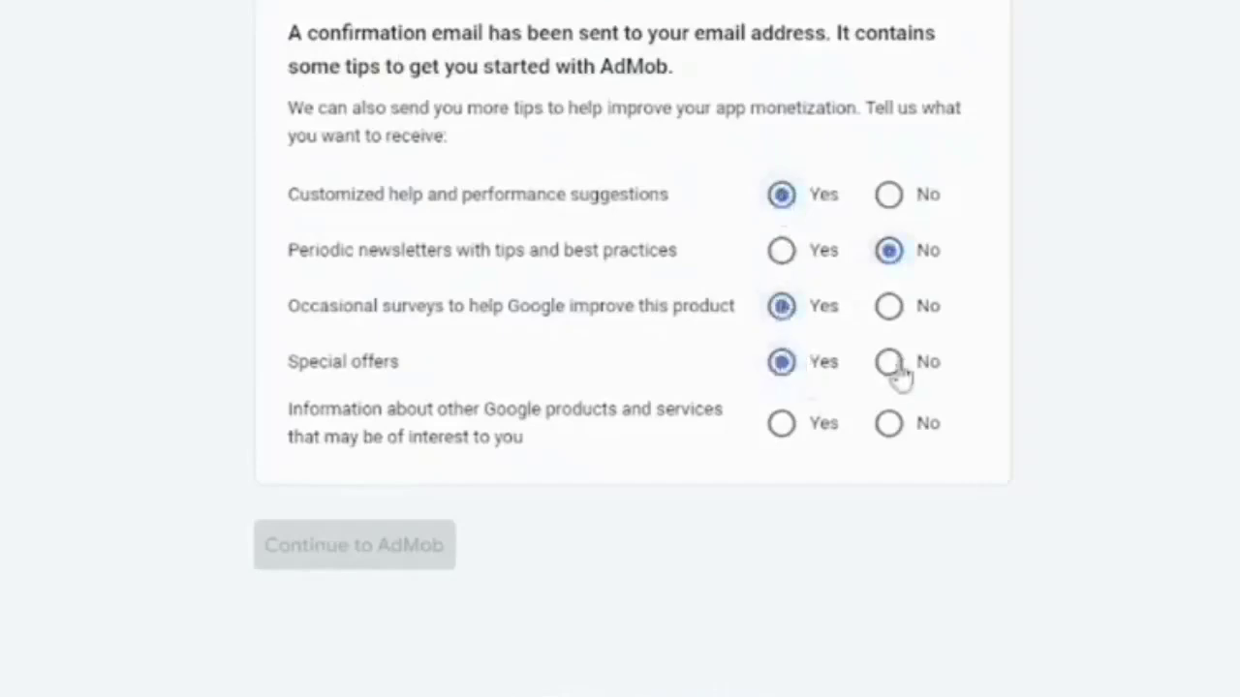
pyautogui.click(888, 426)
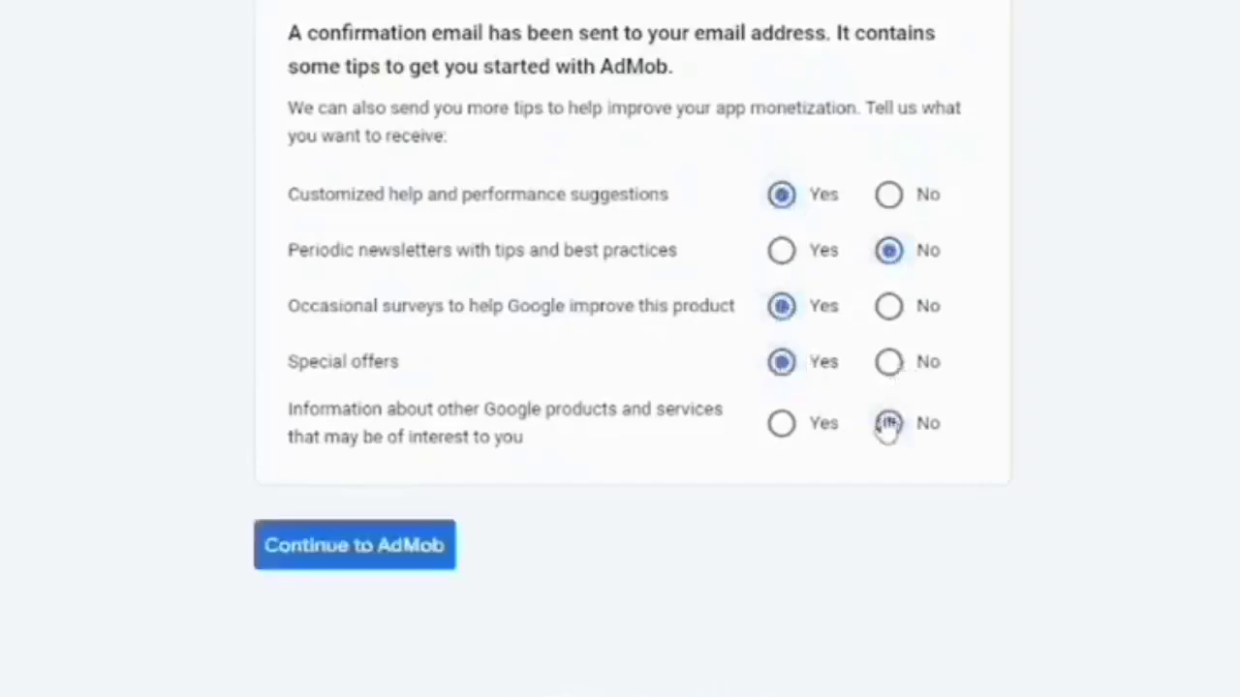
pyautogui.click(336, 556)
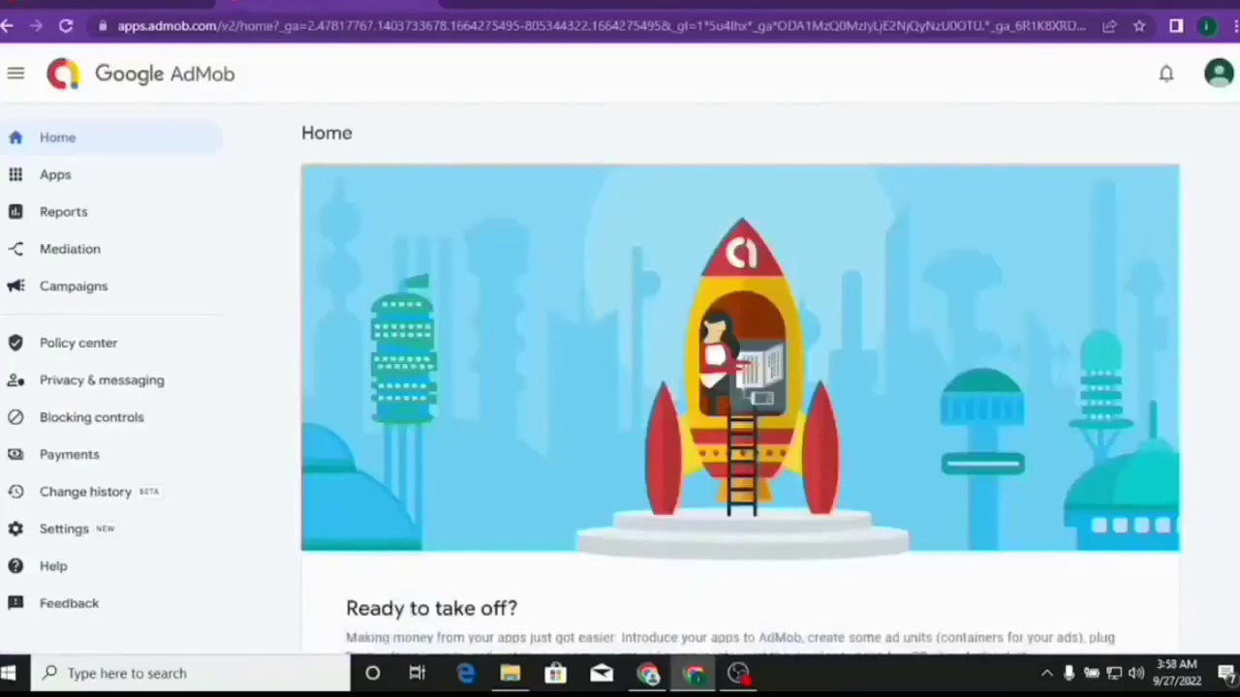
# - Start setting up a new Android app that is not listed on a supported app store
pyautogui.scroll(-1, 1235, 513)
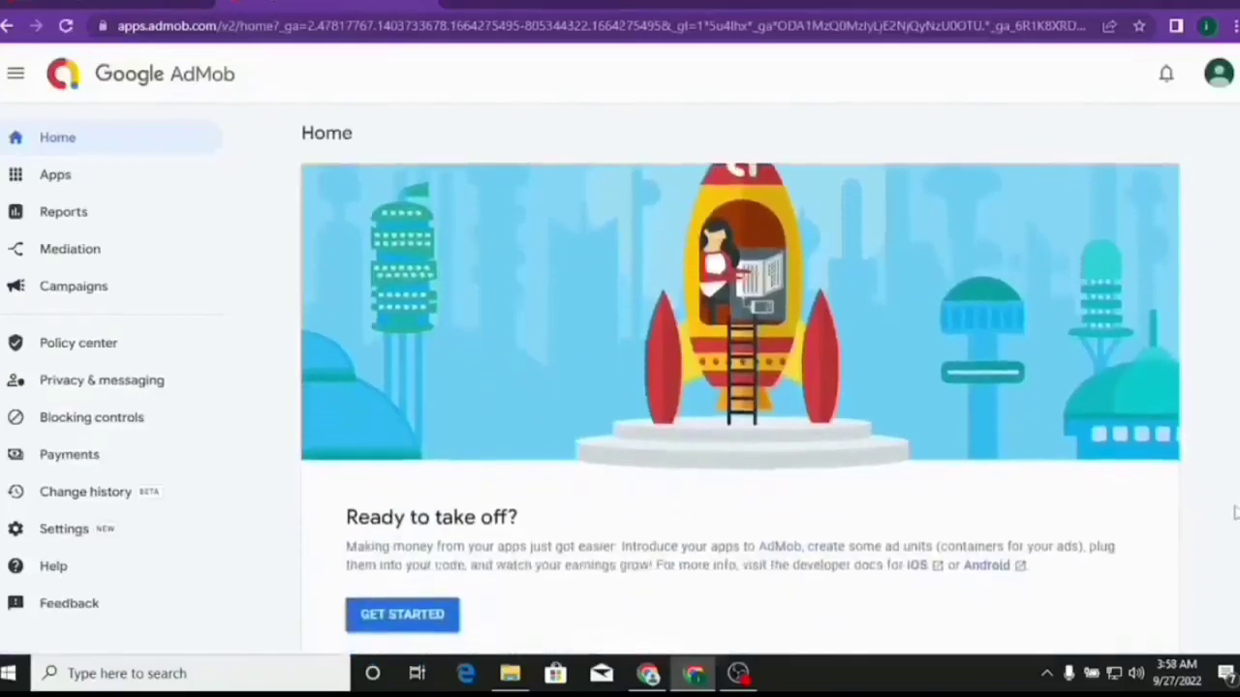
pyautogui.scroll(-1, 1234, 518)
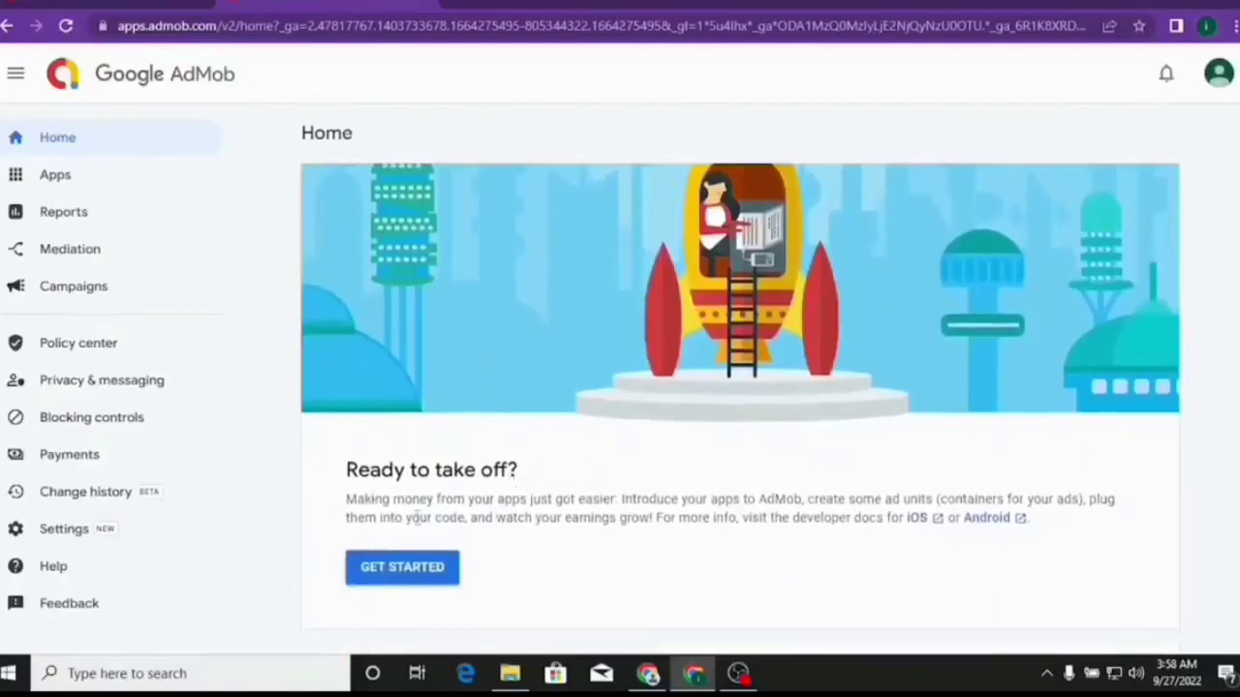
pyautogui.click(409, 575)
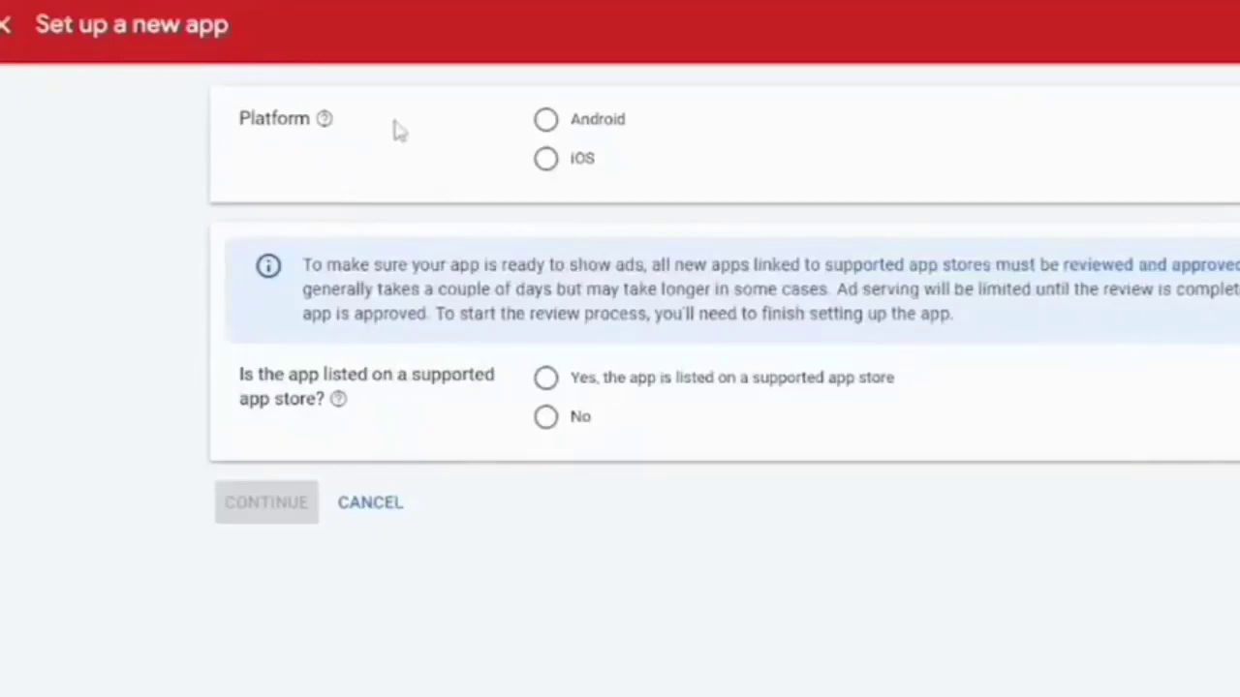
pyautogui.click(547, 121)
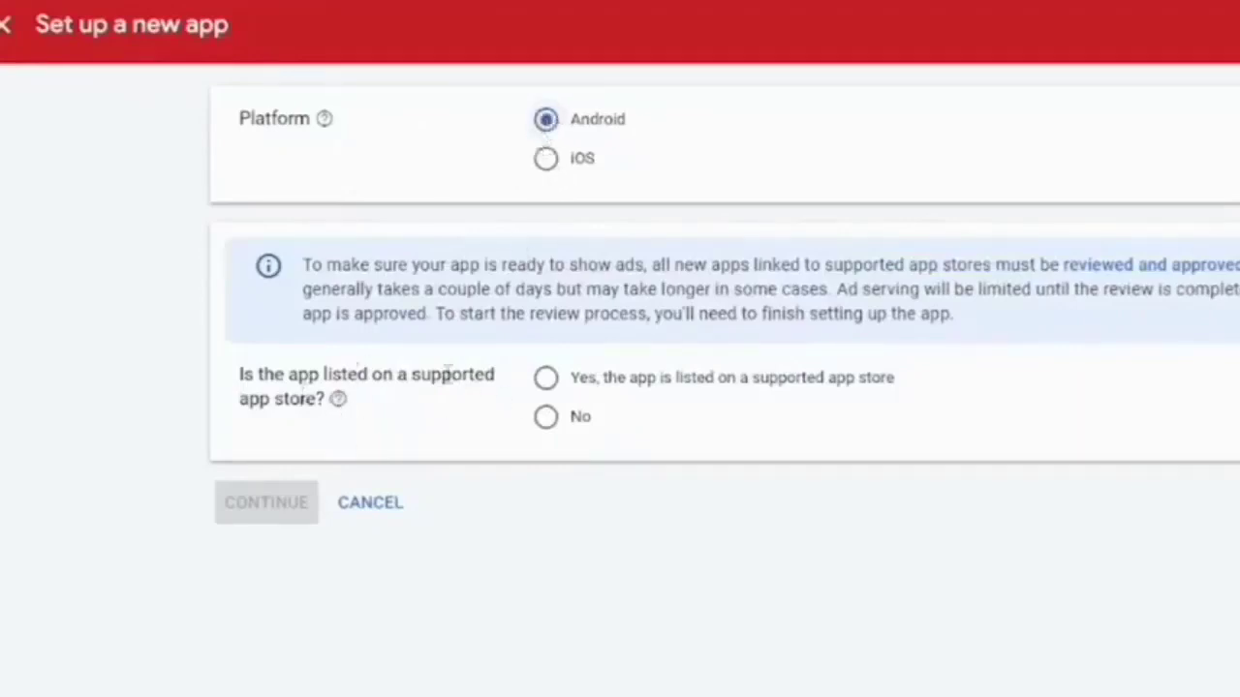
pyautogui.click(547, 418)
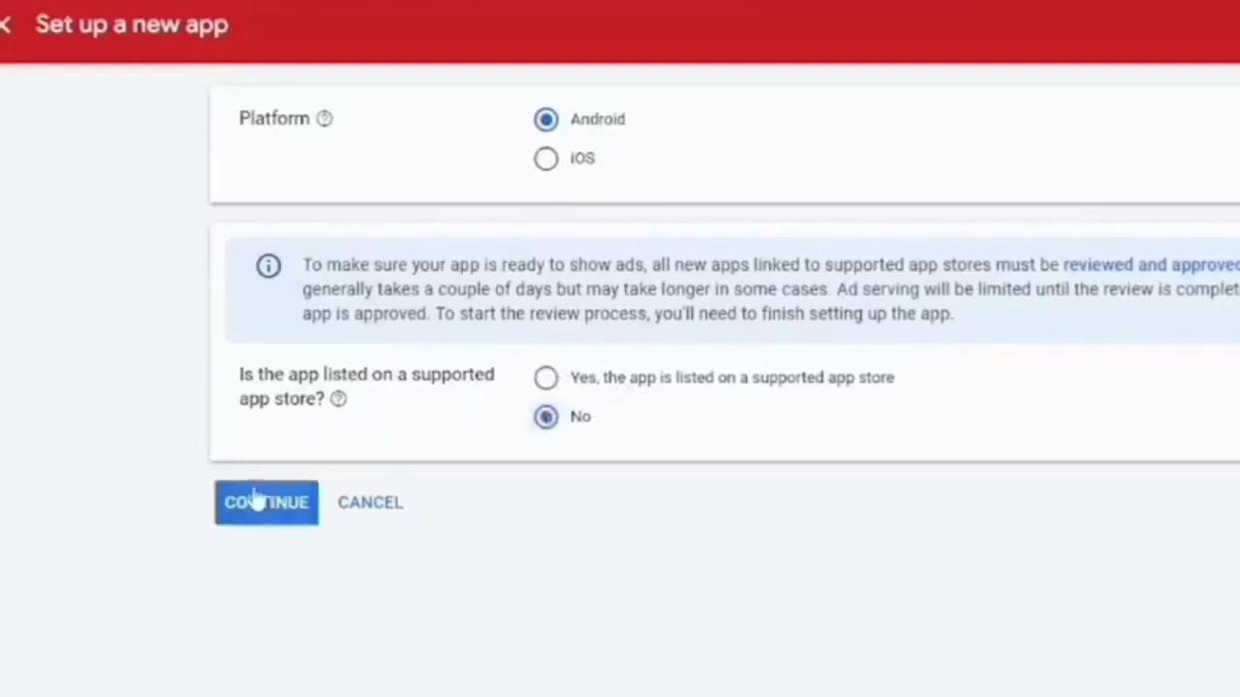
pyautogui.click(261, 518)
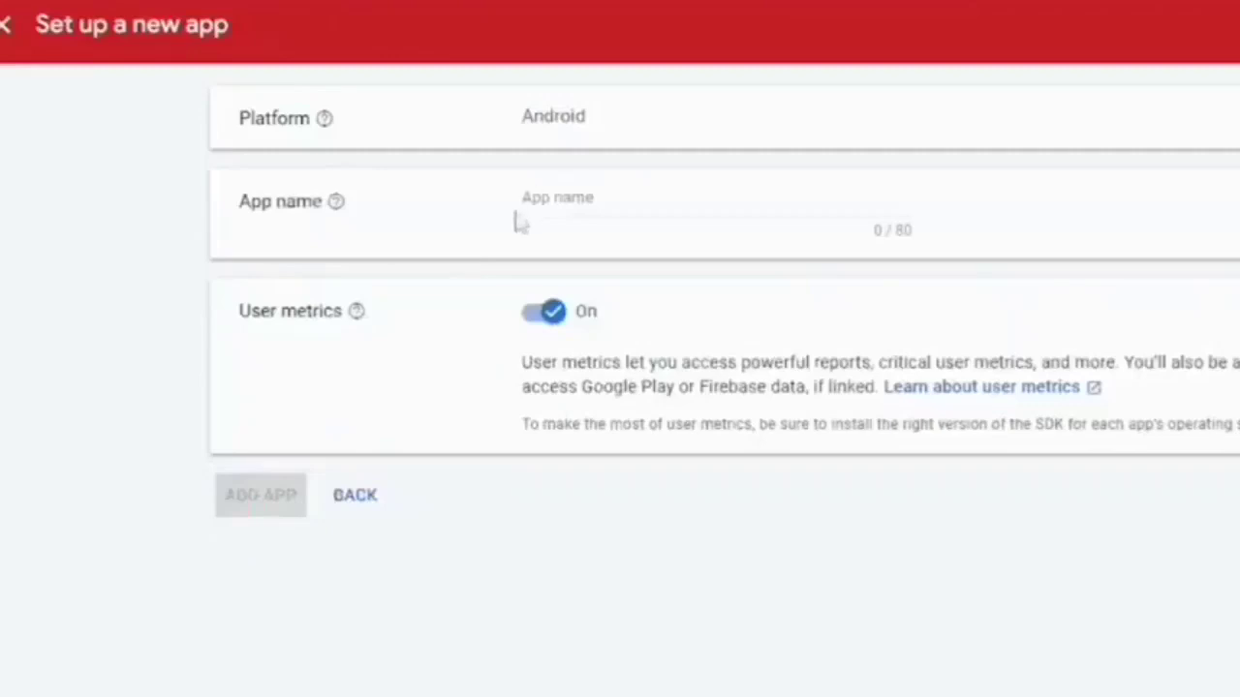
# - Name the app "tutorial", add it with user metrics on, and finish the setup
pyautogui.click(570, 202)
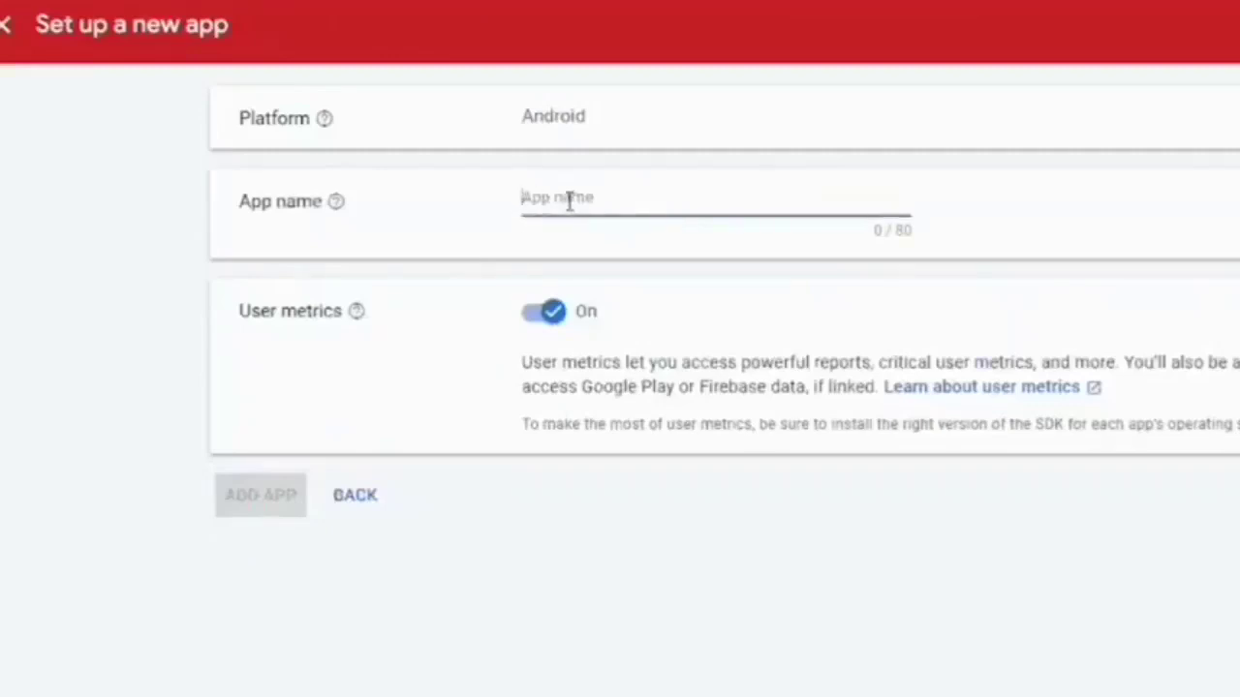
pyautogui.write('tutorial')
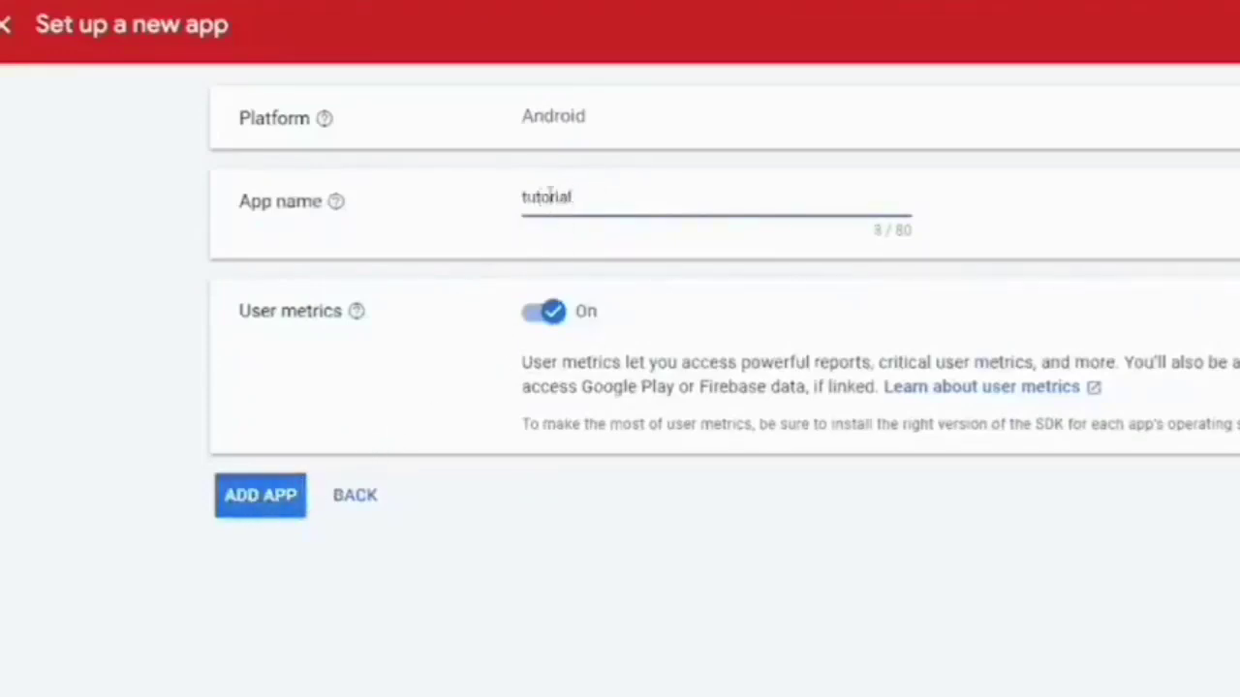
pyautogui.click(246, 512)
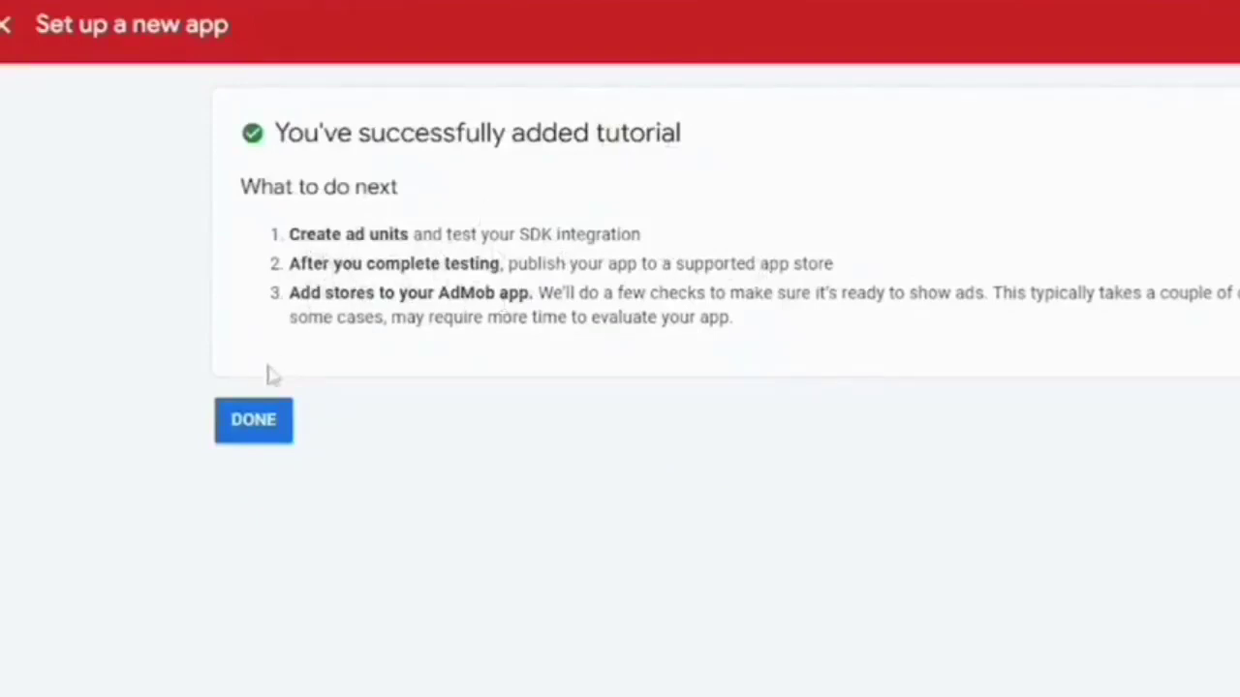
pyautogui.click(256, 436)
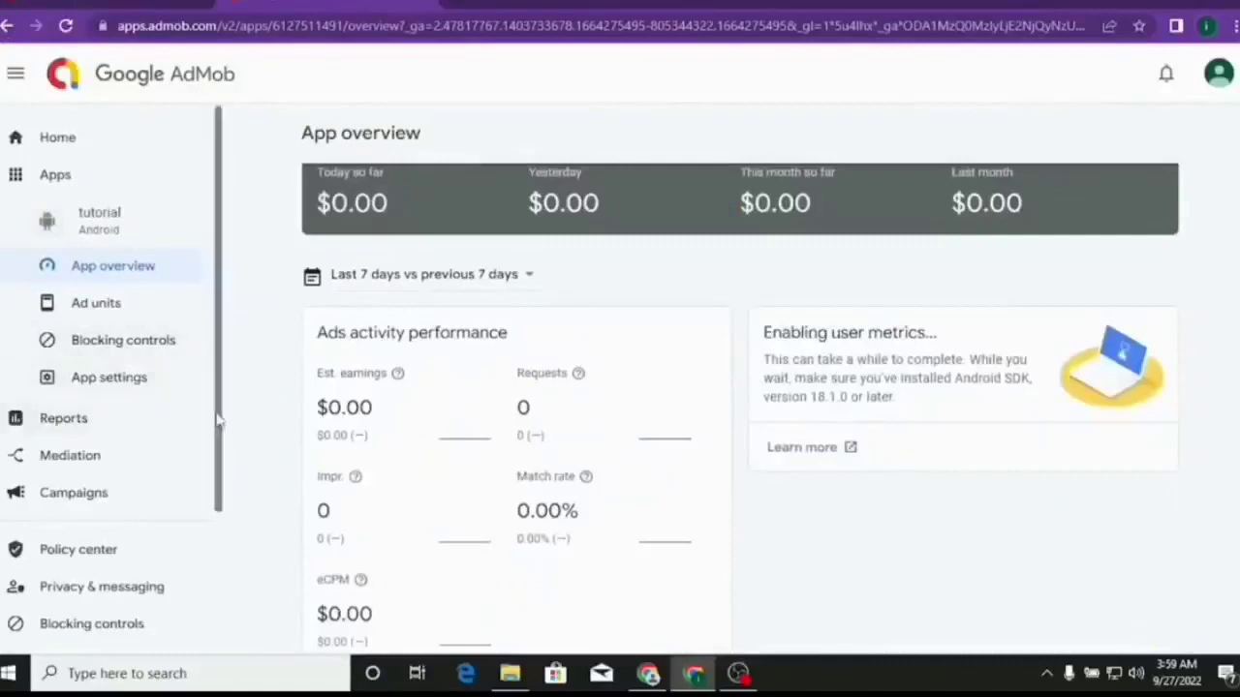
# - Start setting up payments for the AdMob account, reloading the page to bring up the payment details form
pyautogui.scroll(-3, 218, 418)
pyautogui.click(86, 476)
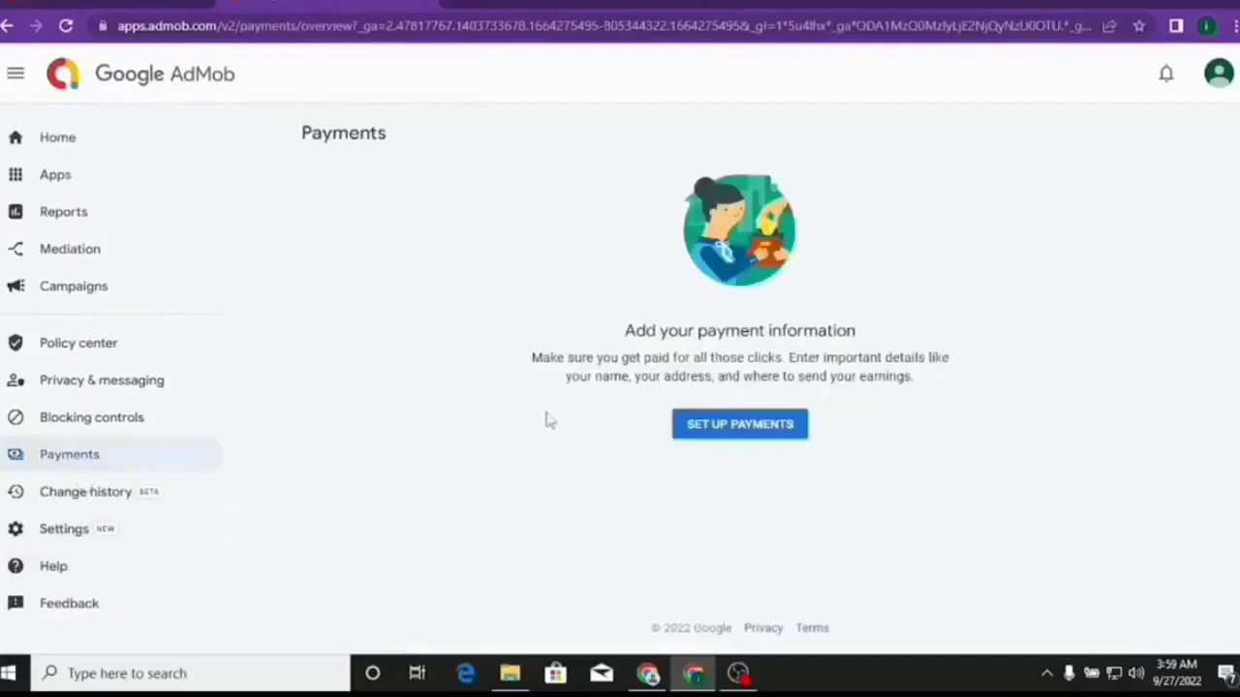
pyautogui.click(704, 432)
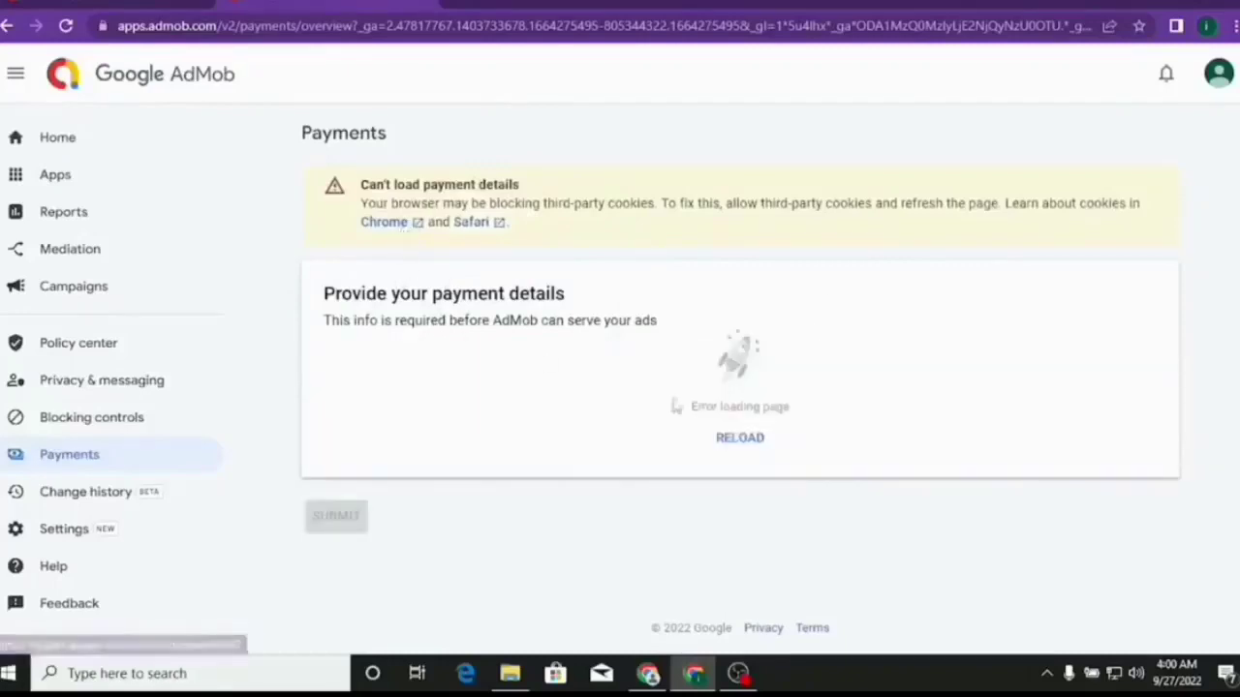
pyautogui.click(744, 440)
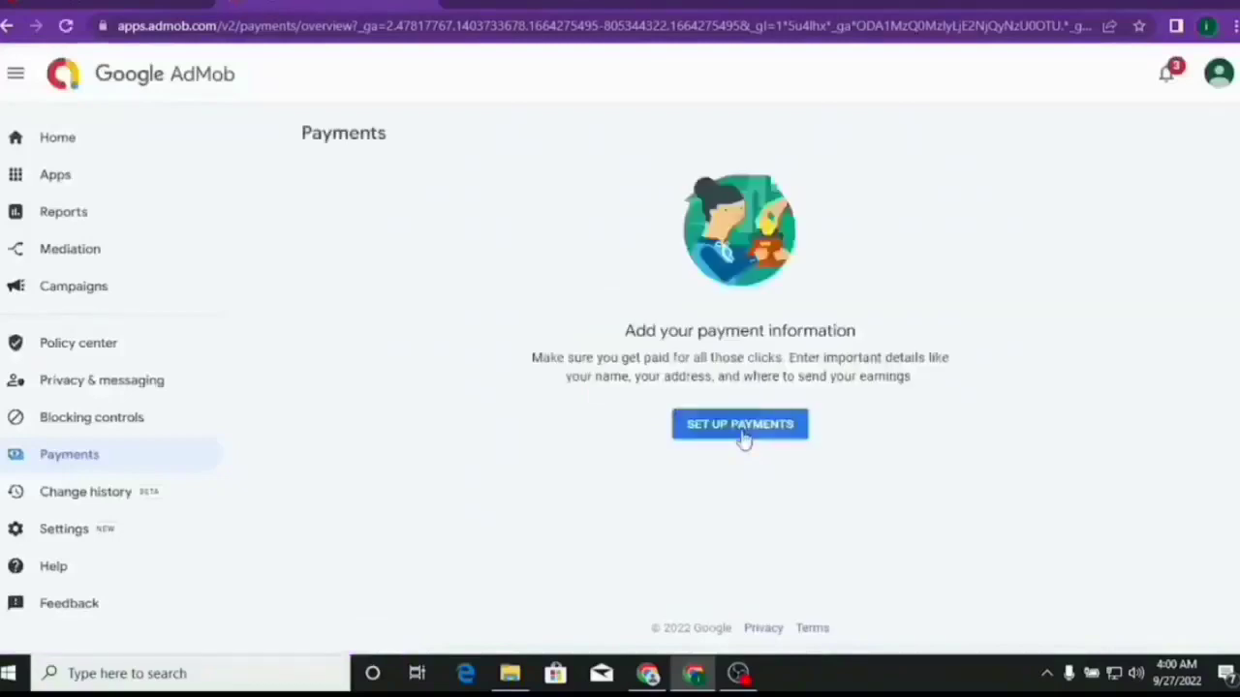
pyautogui.click(743, 426)
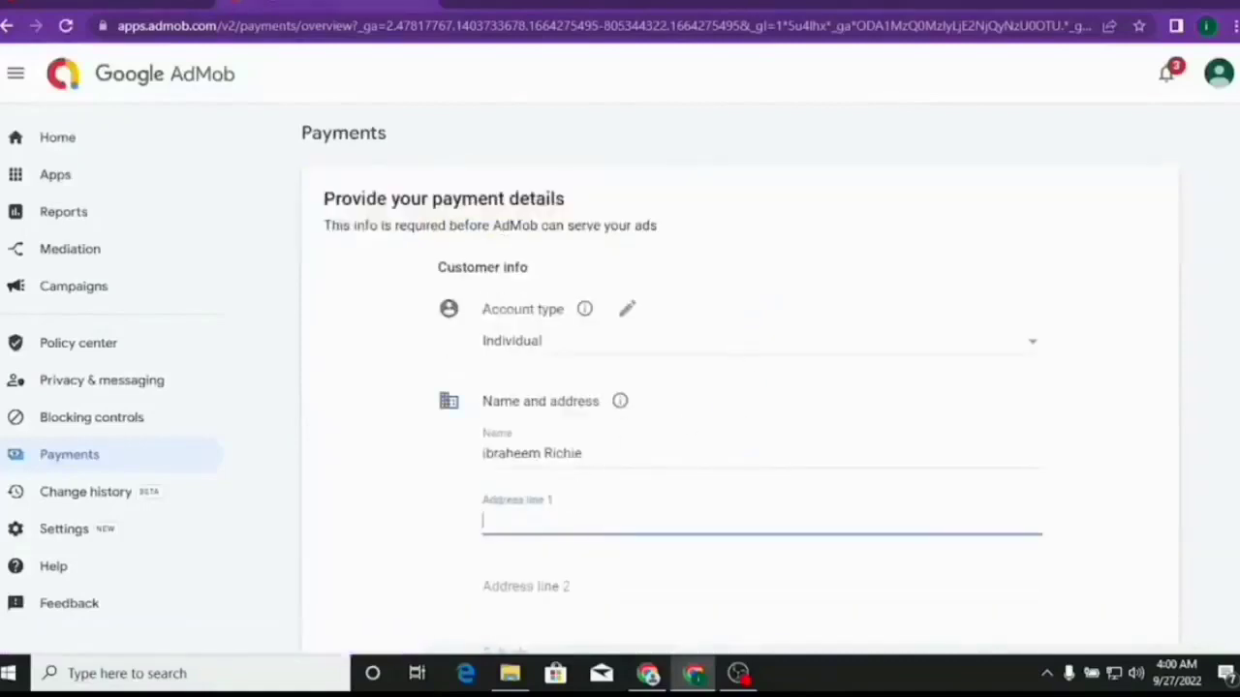
# - Fill in the first address line and the city in the payment details, keeping the Individual account type
pyautogui.click(751, 385)
pyautogui.scroll(-2, 751, 386)
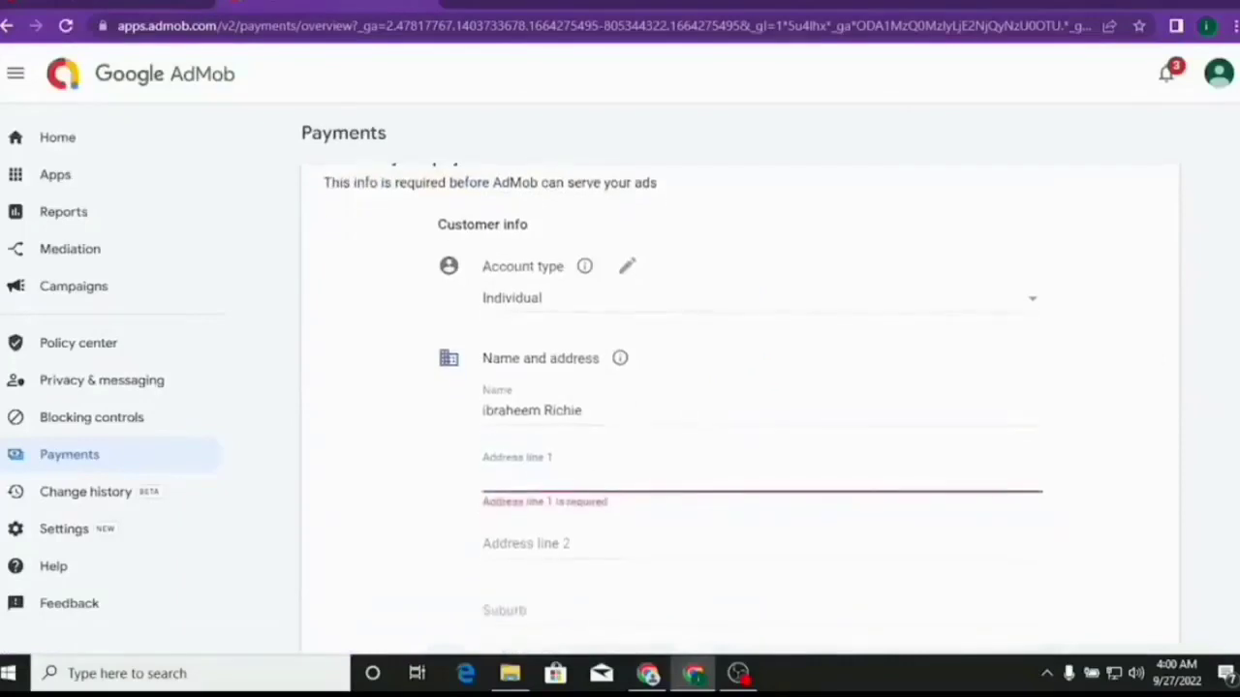
pyautogui.scroll(1, 750, 385)
pyautogui.scroll(-1, 750, 386)
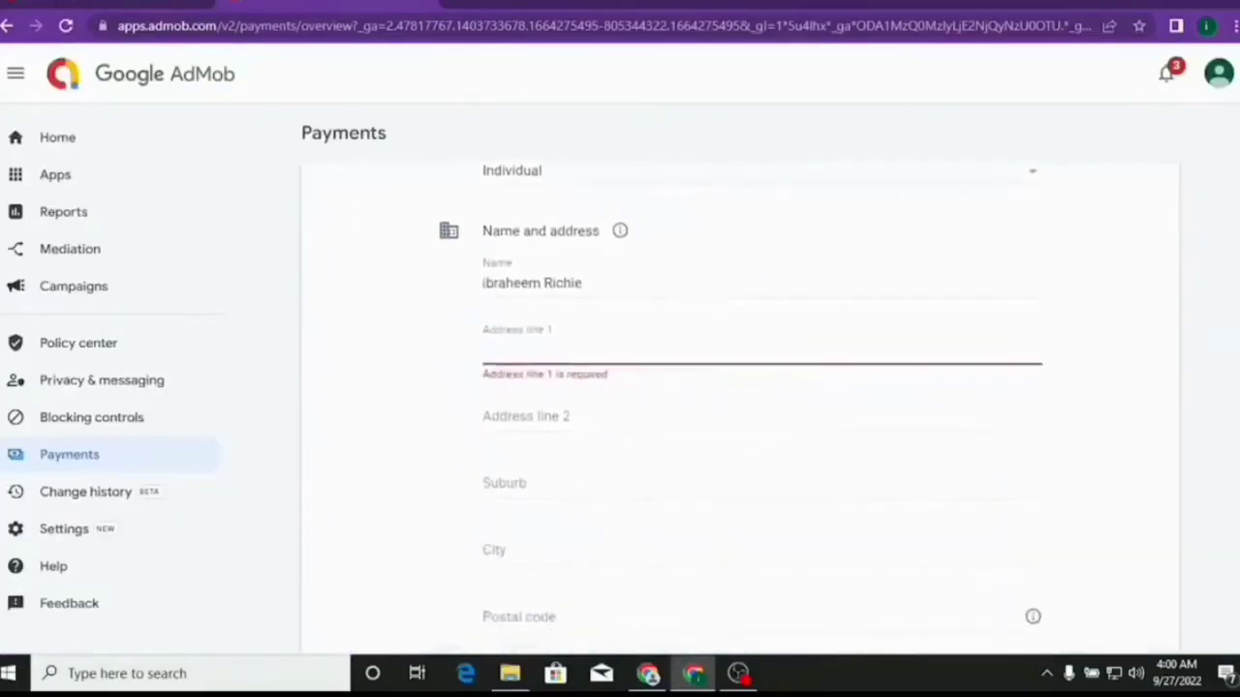
pyautogui.scroll(-2, 433, 424)
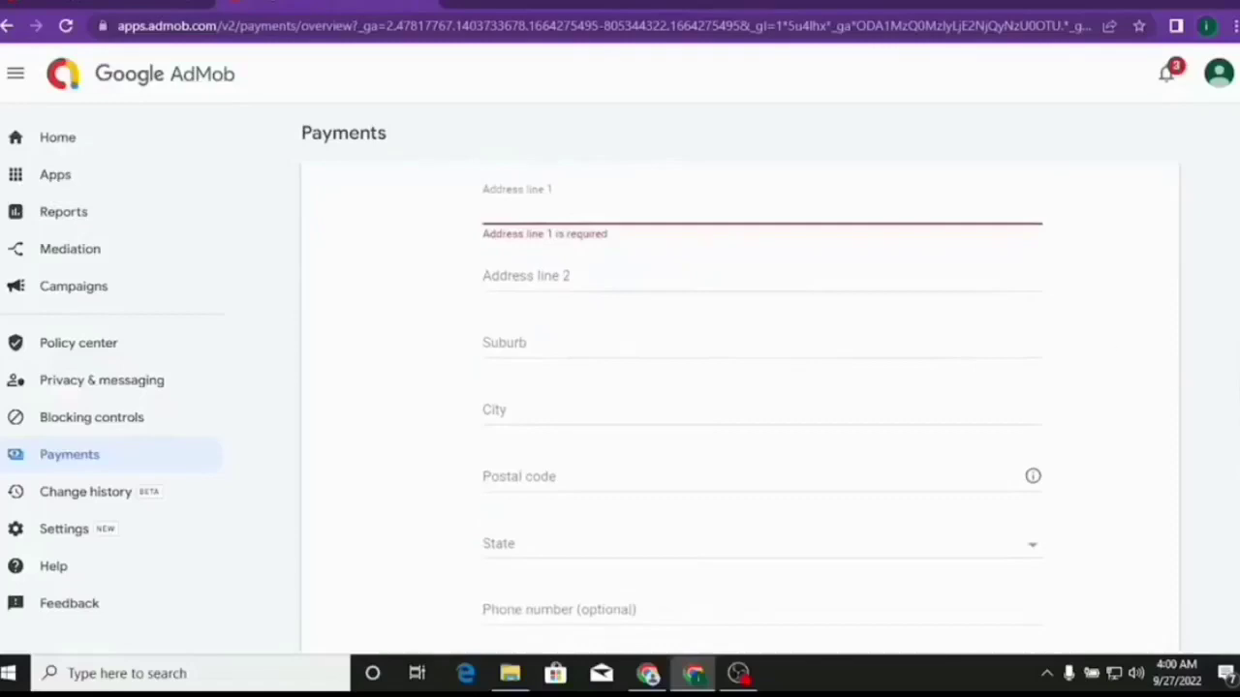
pyautogui.write('lagns')
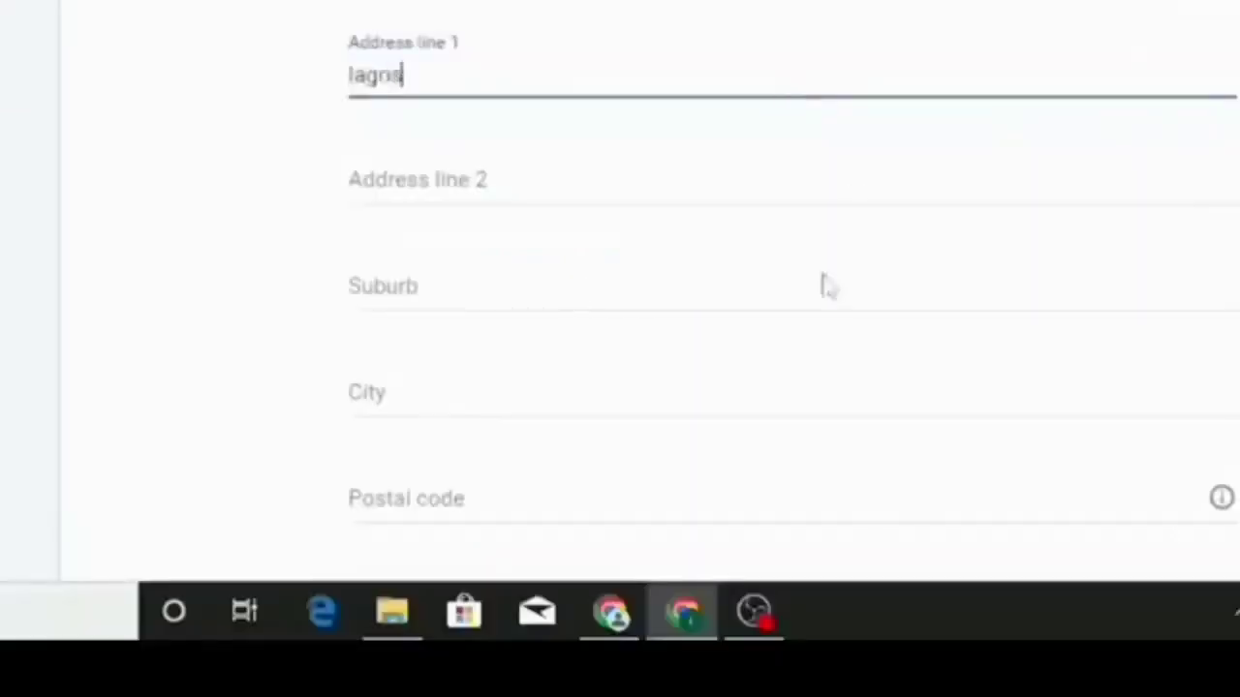
pyautogui.hotkey('ctrl', 'a')
pyautogui.write('lagos')
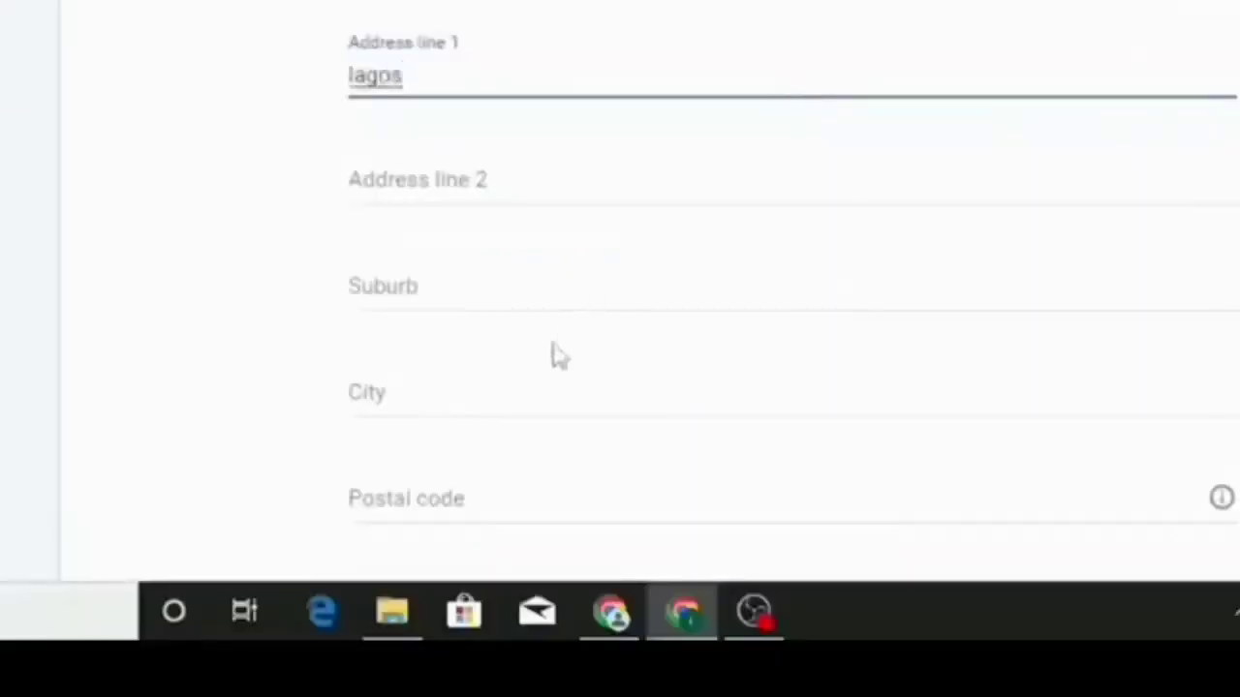
pyautogui.click(441, 390)
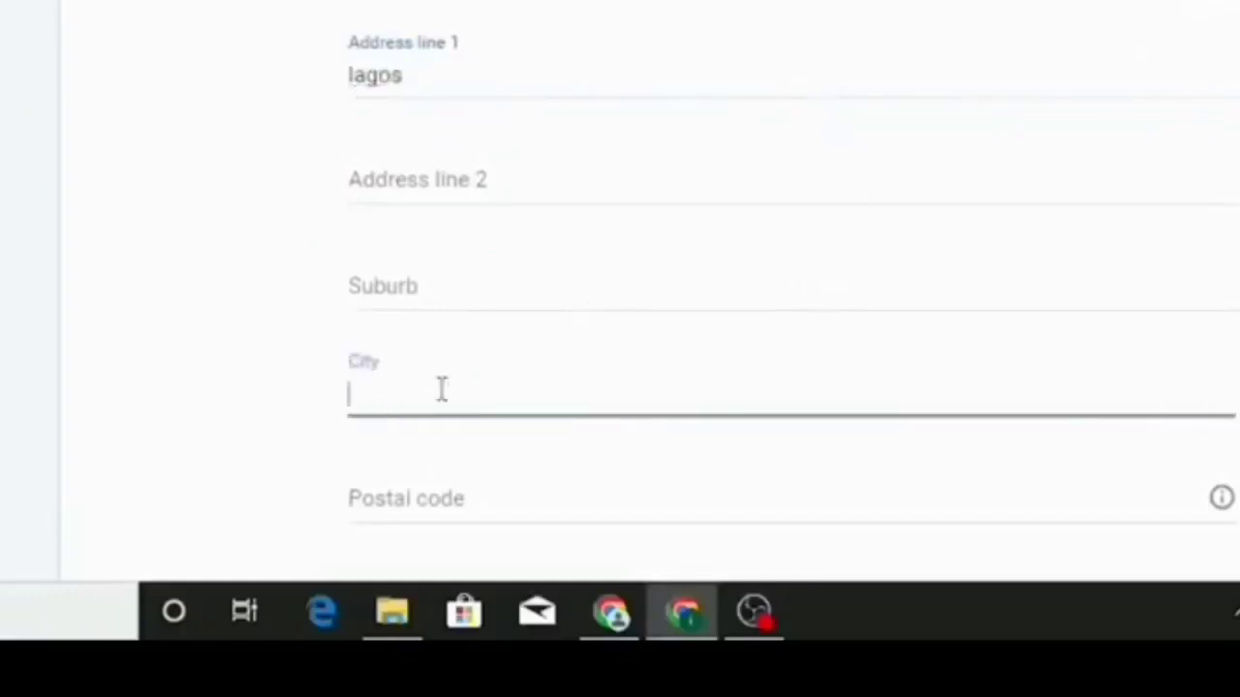
pyautogui.write('lagos')
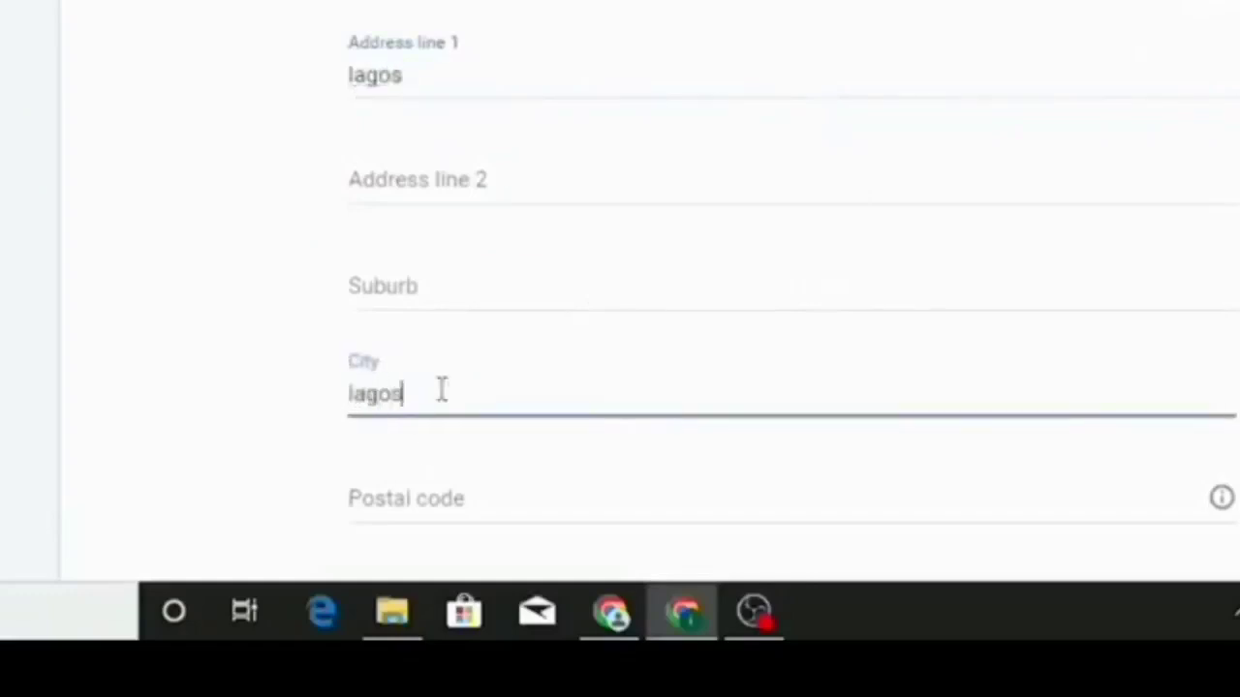
# - Enter the postal code, choose the customer's state, and submit the payment details without a phone number
pyautogui.click(1230, 349)
pyautogui.scroll(-2, 792, 310)
pyautogui.scroll(-1, 792, 310)
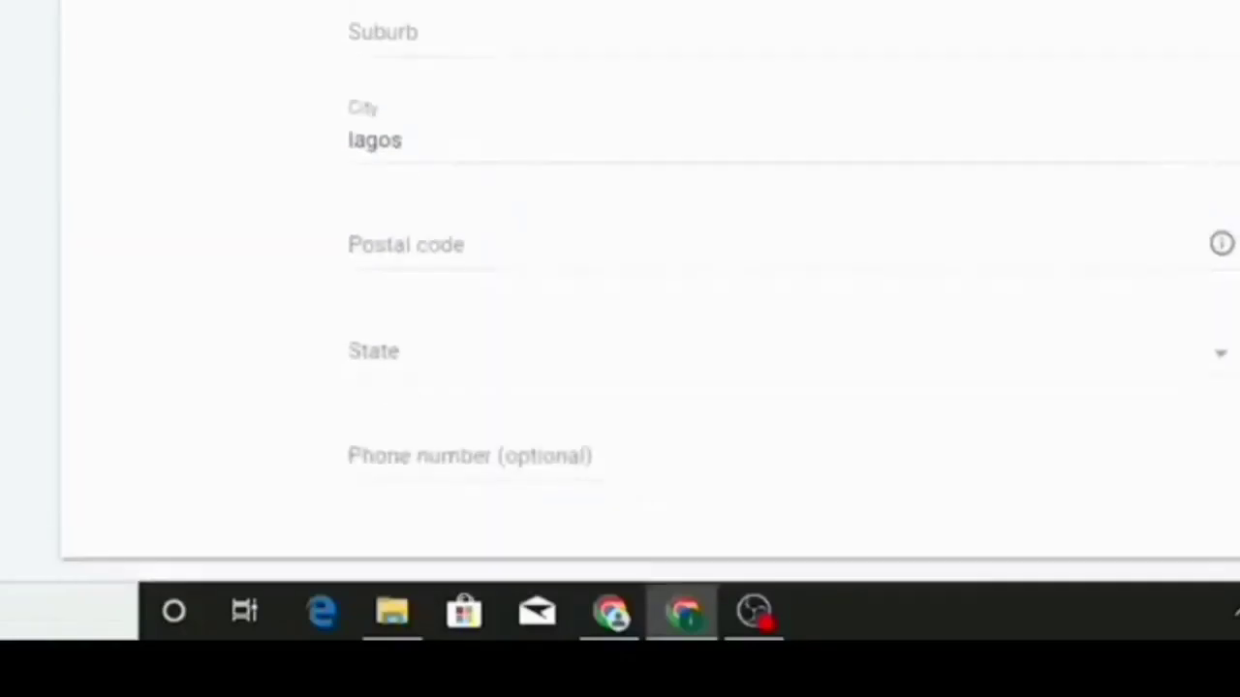
pyautogui.click(465, 235)
pyautogui.write('100')
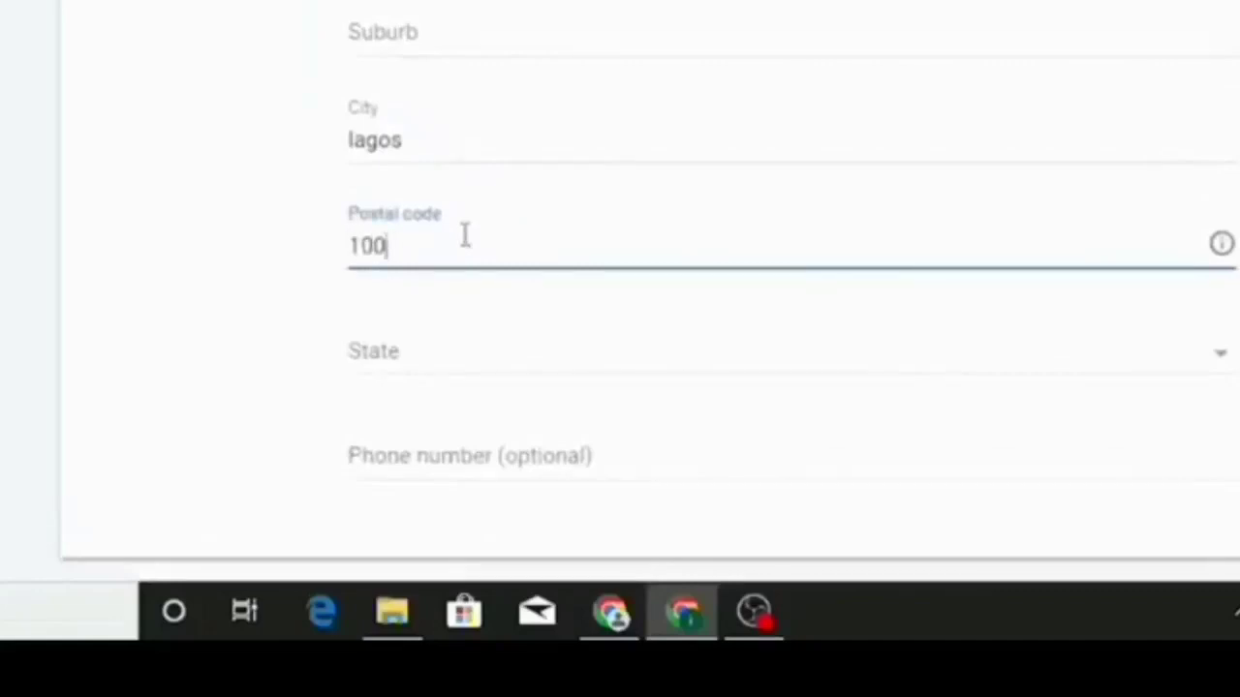
pyautogui.write('1001')
pyautogui.click(431, 371)
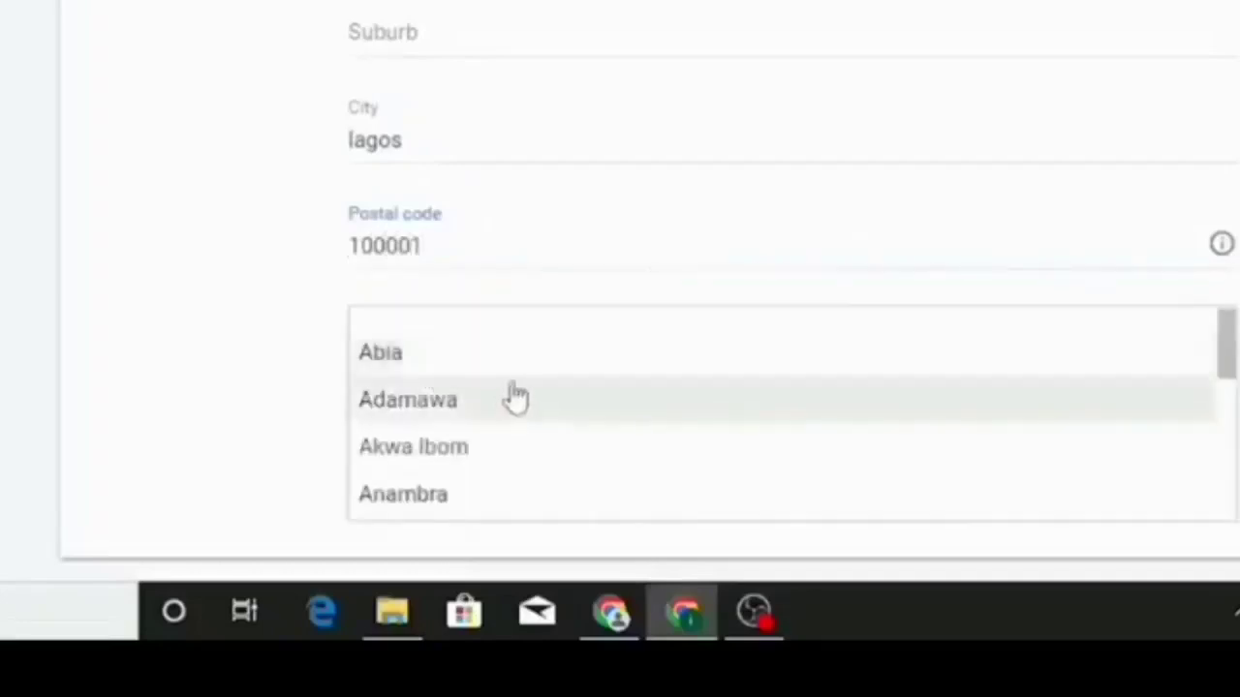
pyautogui.scroll(-5, 514, 397)
pyautogui.press('l')
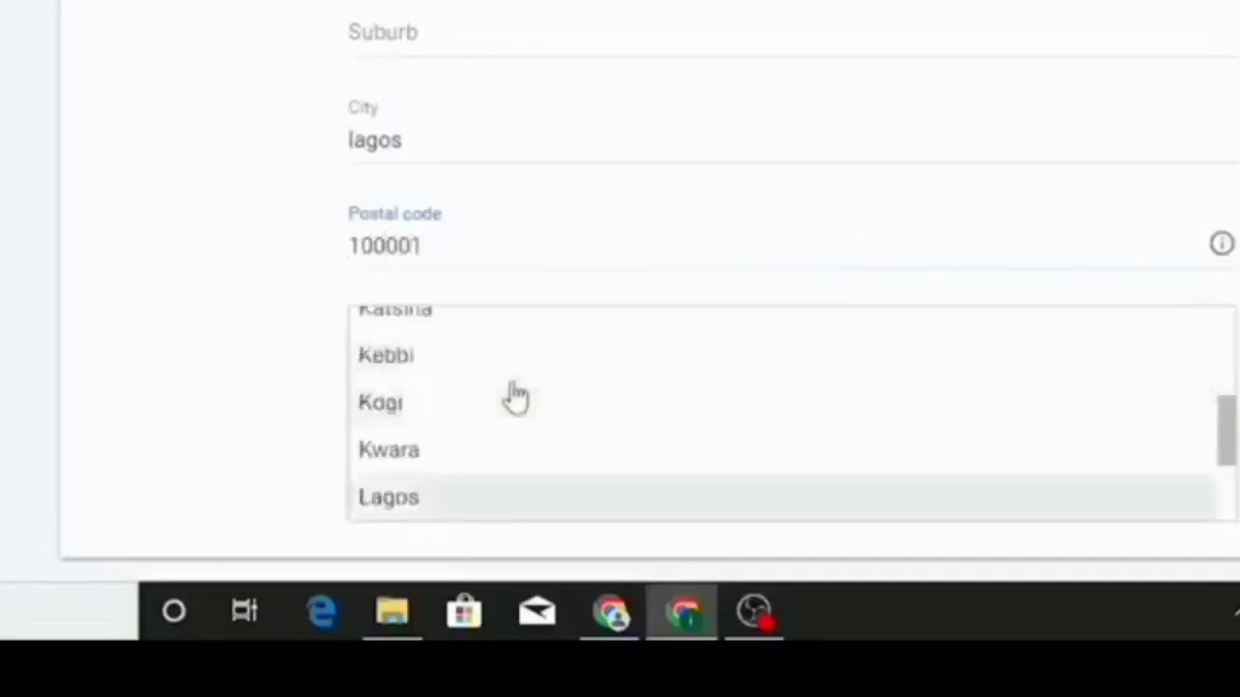
pyautogui.click(459, 498)
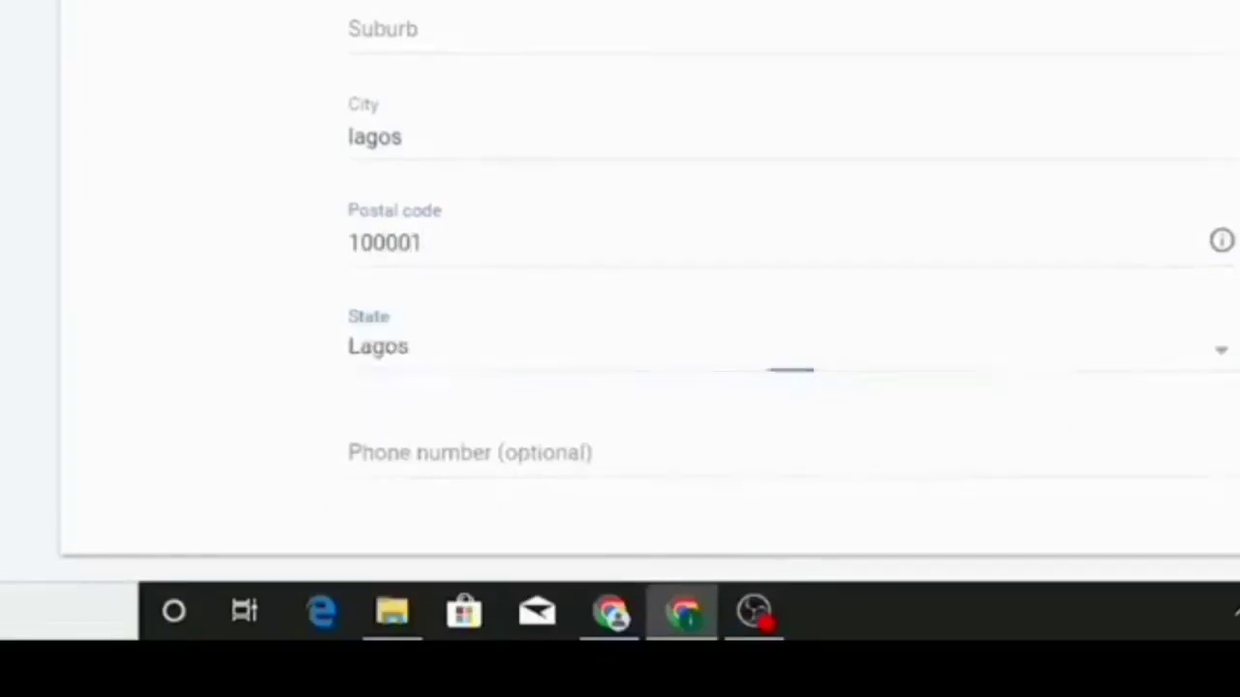
pyautogui.scroll(-2, 652, 474)
pyautogui.click(116, 475)
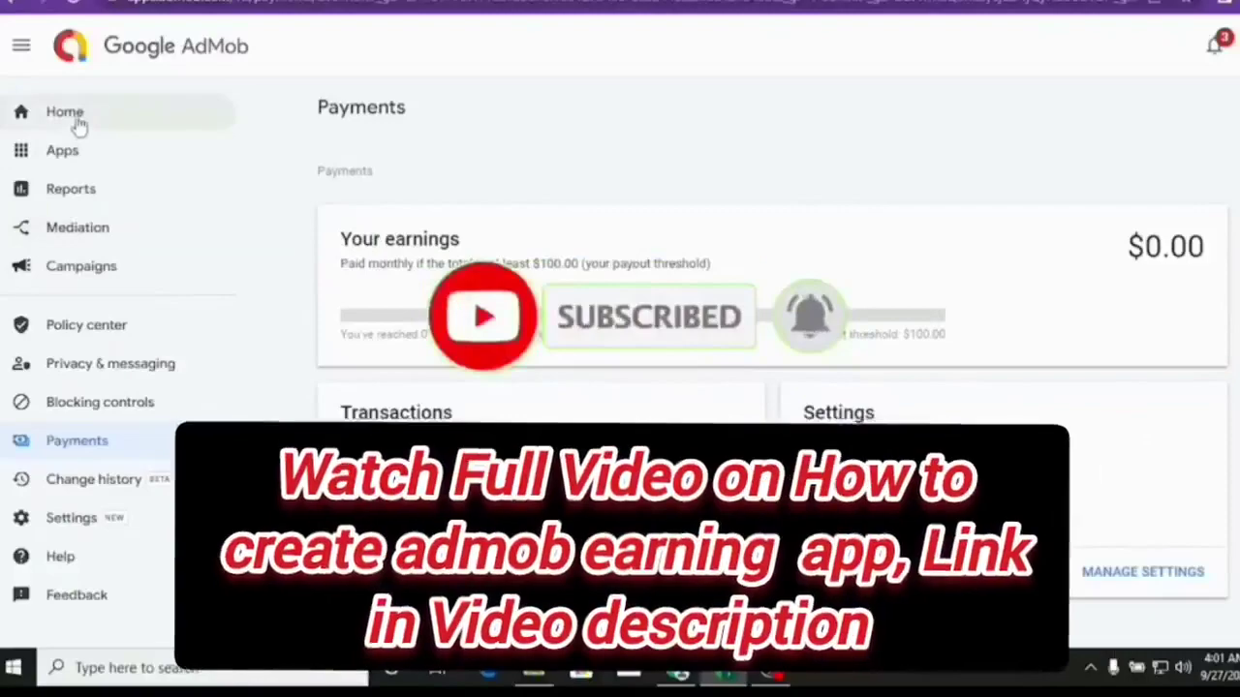
# - Return to the AdMob home dashboard and check the account's verification status
pyautogui.click(79, 125)
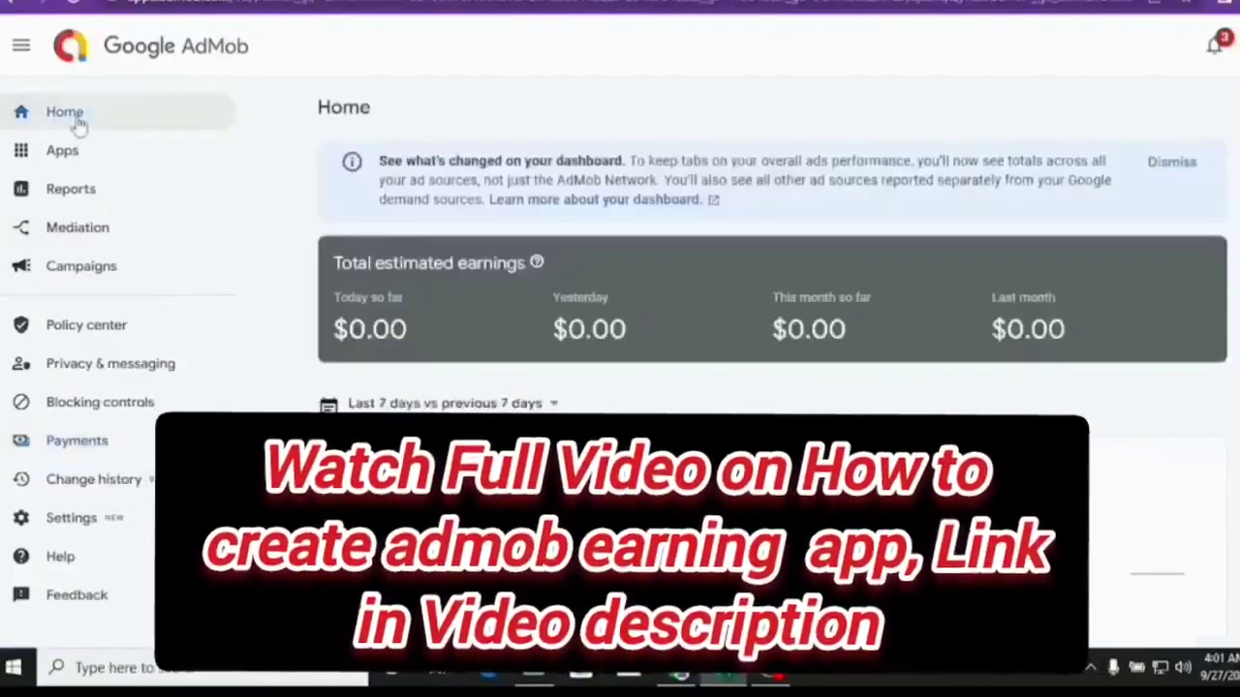
pyautogui.scroll(-2, 465, 436)
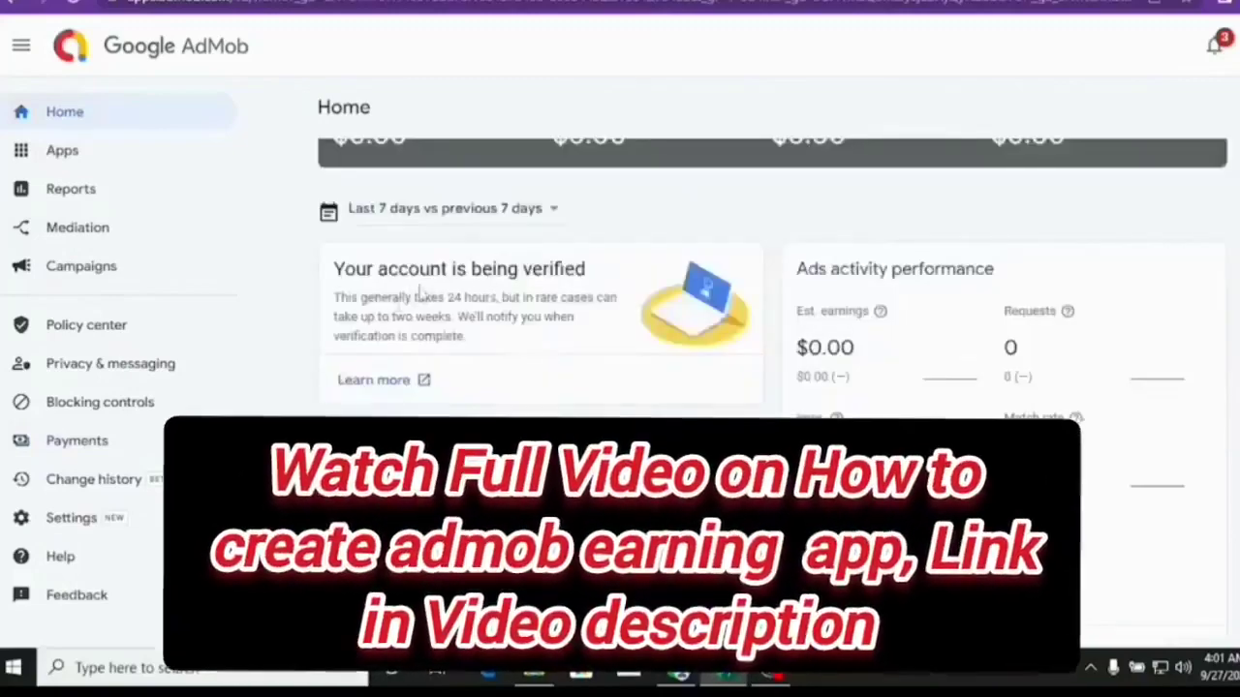